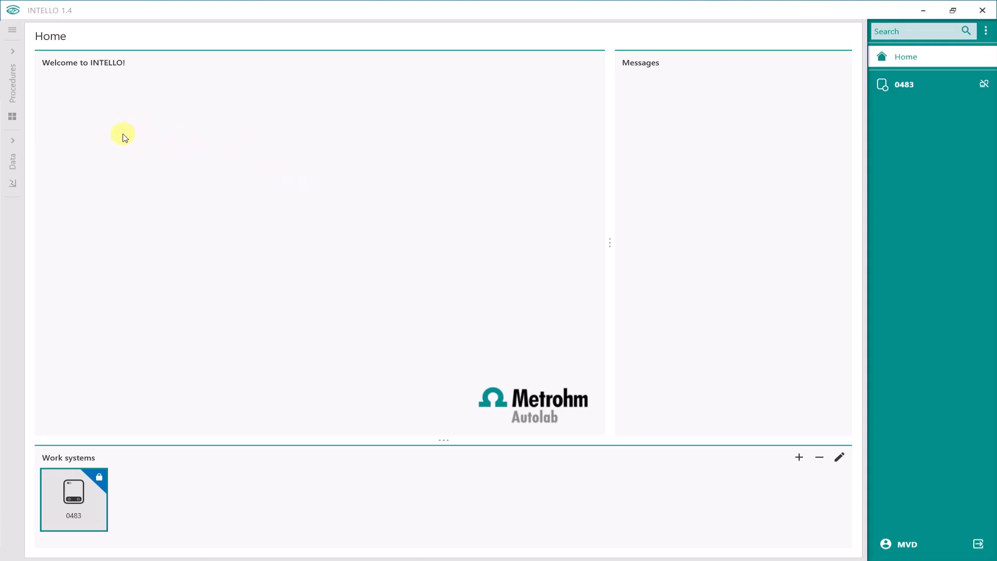
- Open the CV staircase potentiostatic procedure from the Autolab library and widen the Main parameters area so its labels are readable
left_click(15, 85)
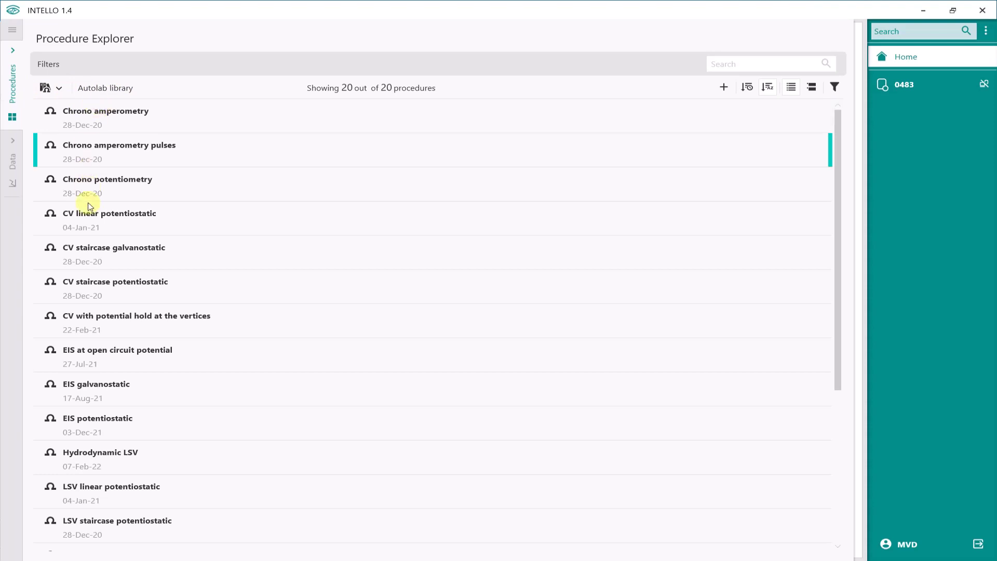
left_click(85, 289)
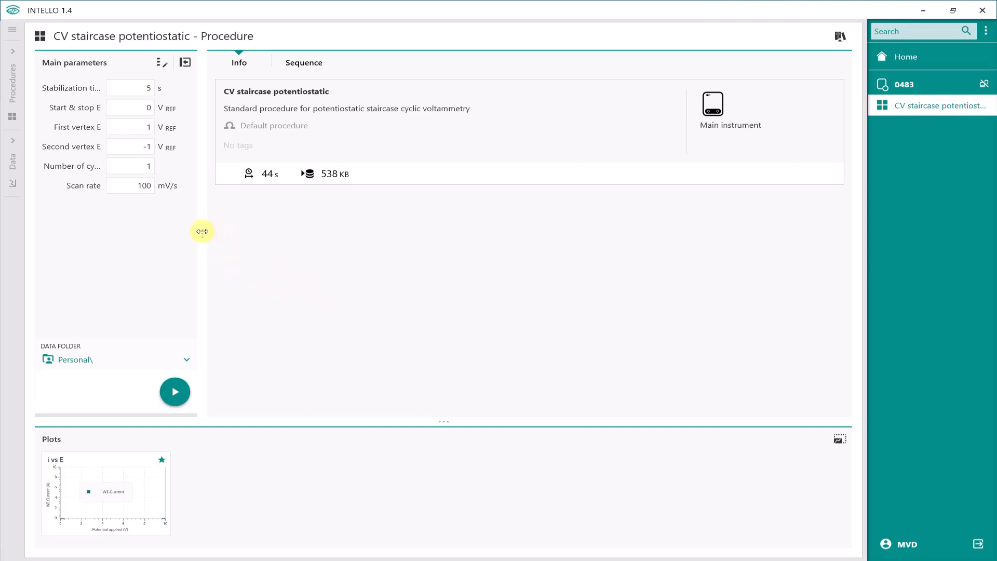
left_click_drag(202, 231, 281, 240)
- Set the first vertex potential to 0.8 V, the second vertex potential to -0.4 V and the scan rate to 200 mV/s
double_click(160, 126)
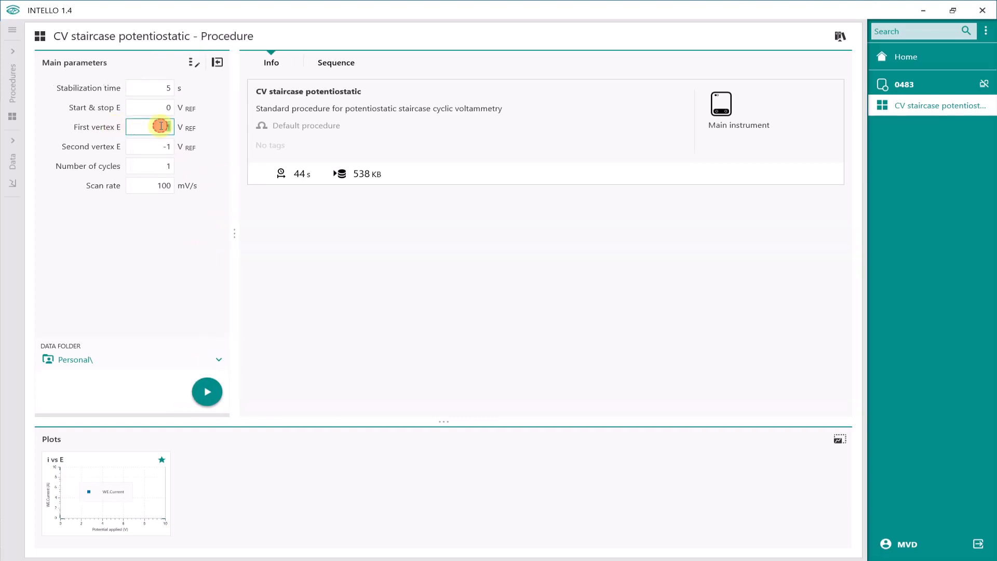
type("0.8")
double_click(160, 145)
key("BackSpace")
type("-0.4")
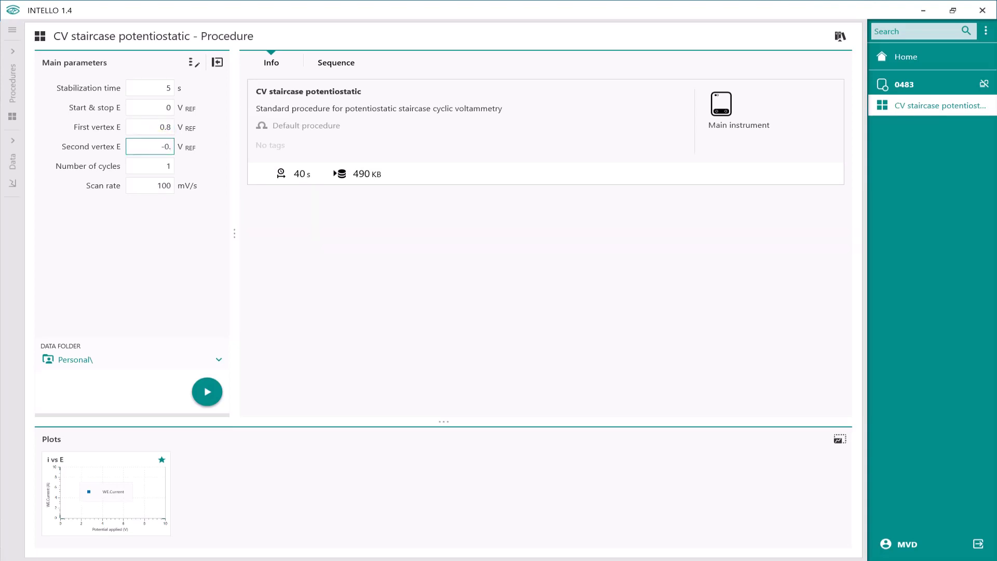
left_click(156, 189)
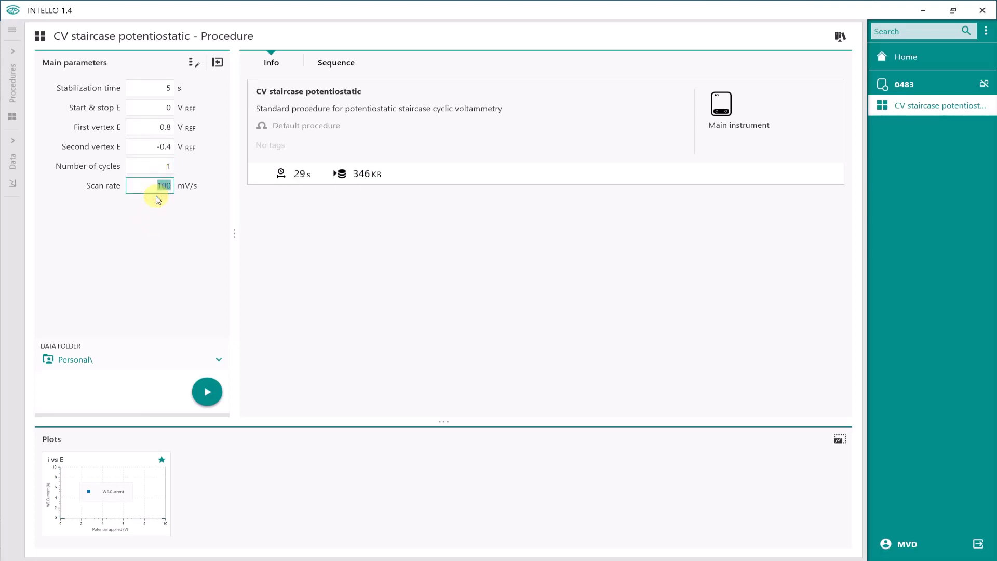
type("200")
key("Return")
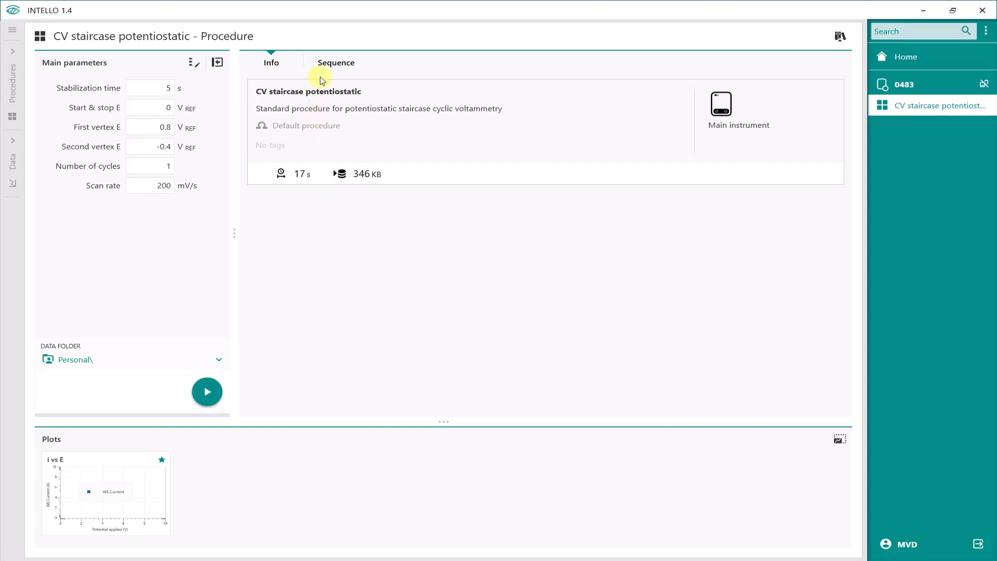
- Look through the commands in the procedure's sequence and open the settings of the Procedure command
left_click(331, 65)
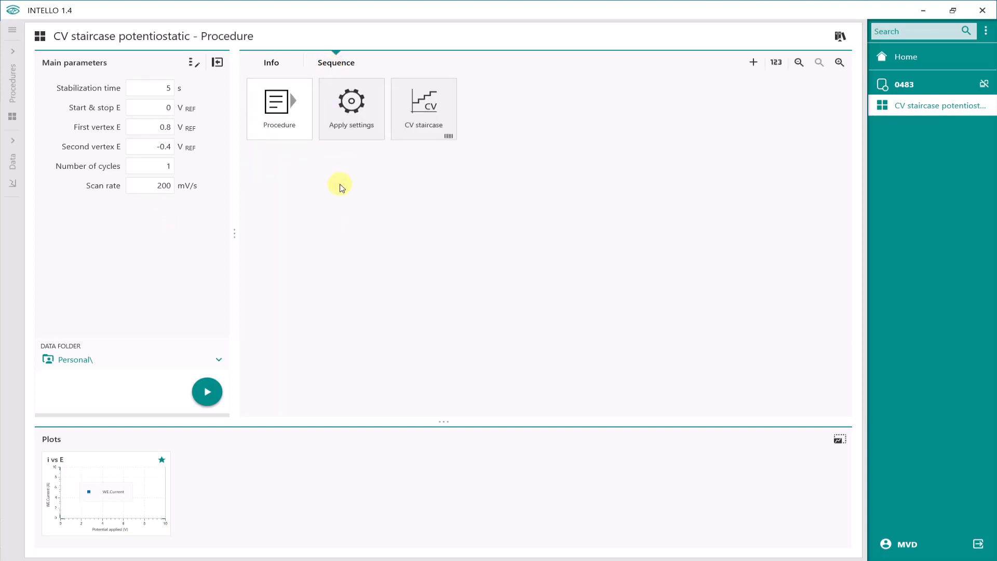
left_click(357, 104)
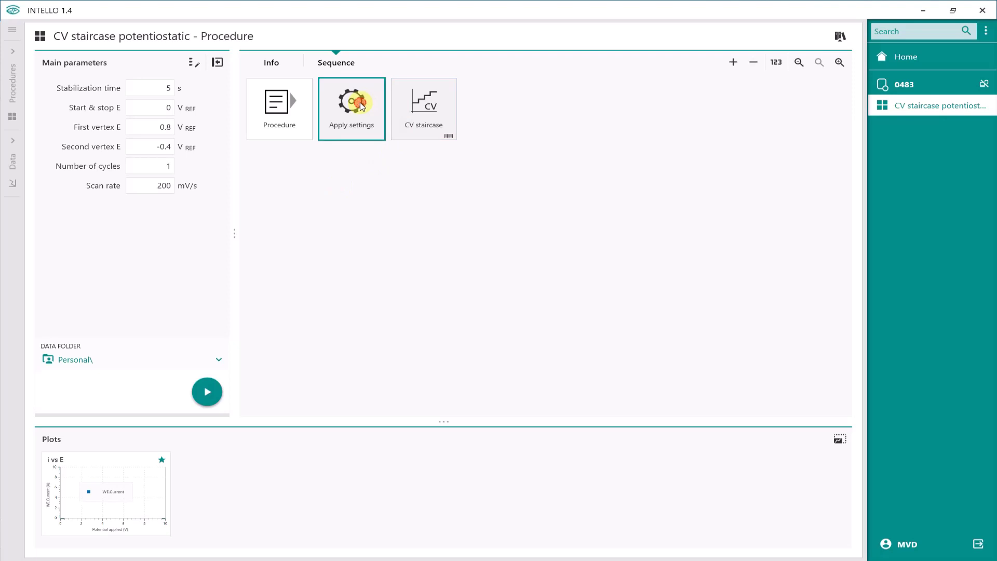
left_click(421, 107)
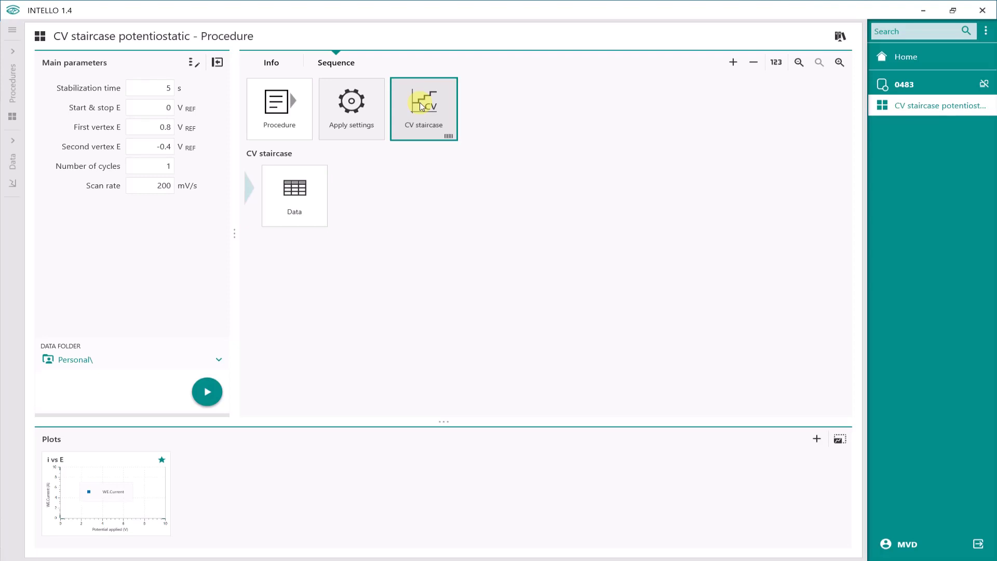
left_click(295, 117)
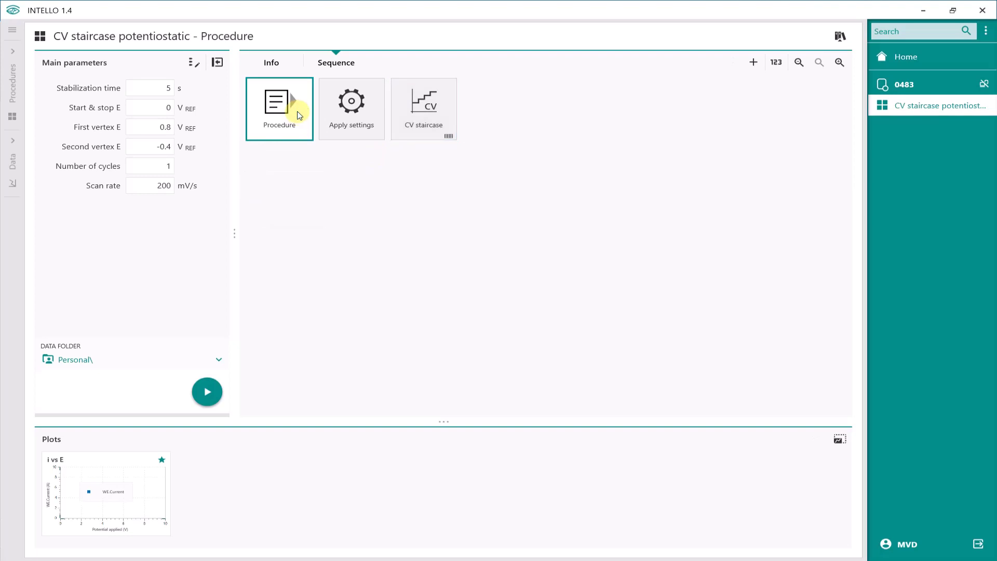
double_click(298, 115)
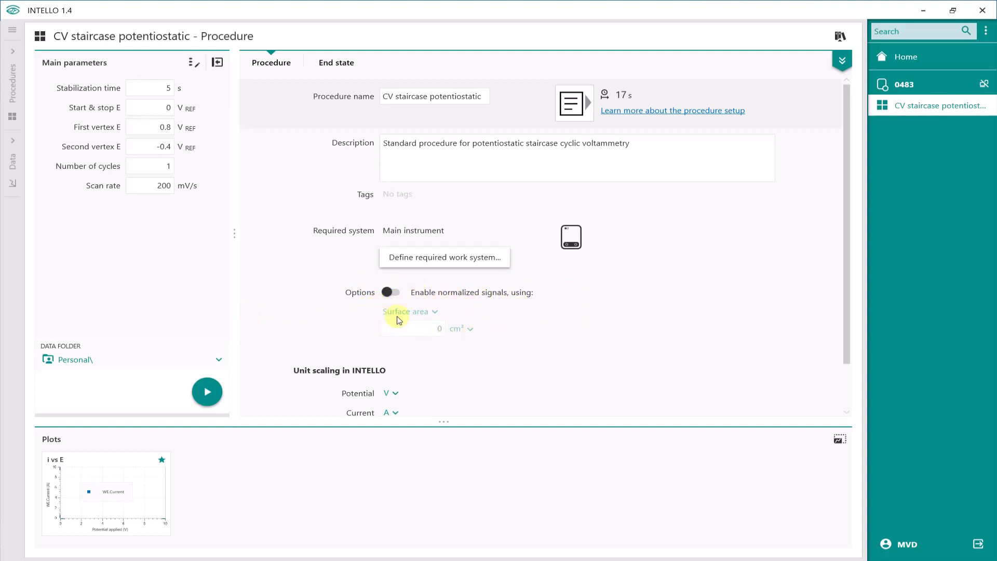
- Enable normalized signals for the procedure using a surface area of 7.07 mm²
left_click(400, 293)
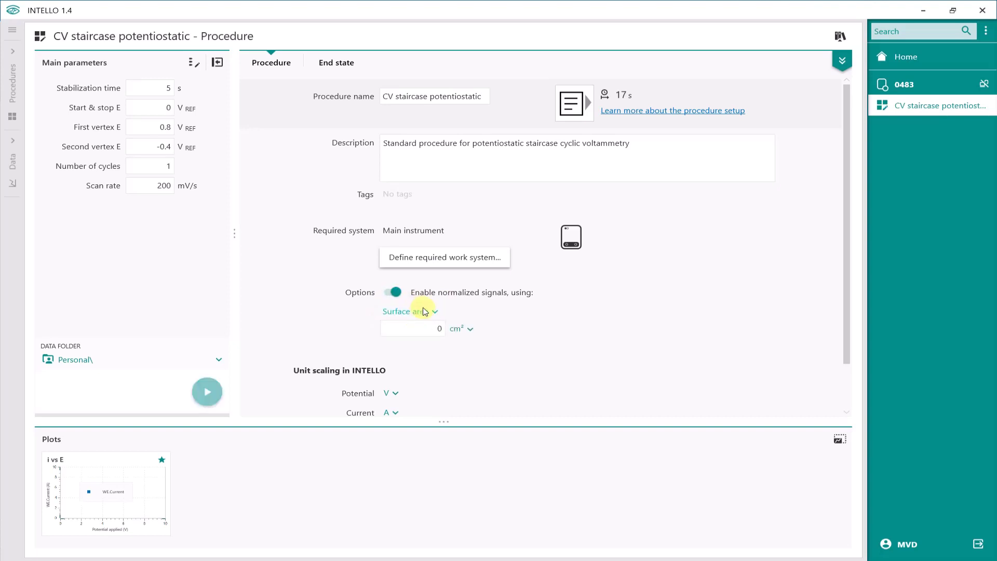
left_click(433, 311)
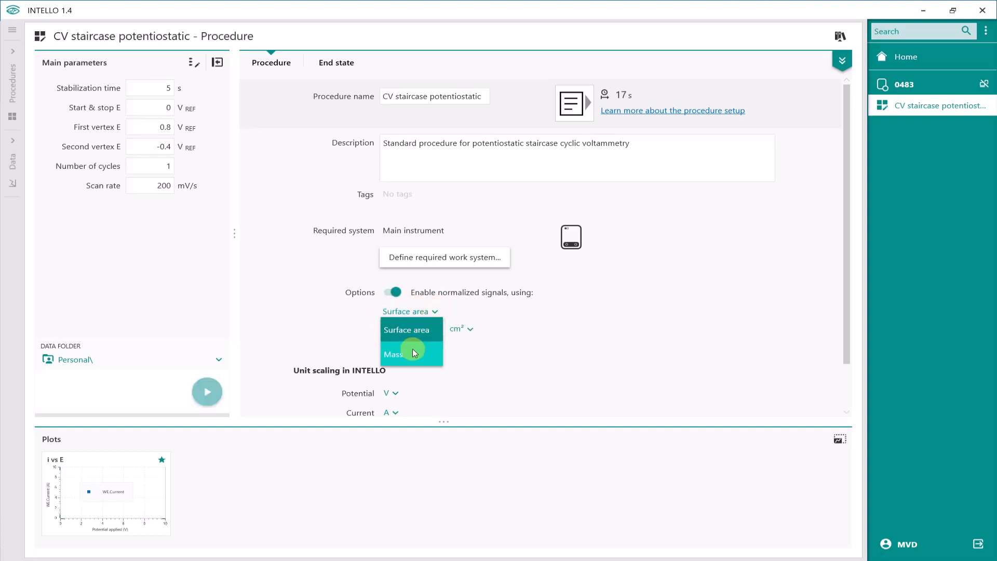
left_click(414, 330)
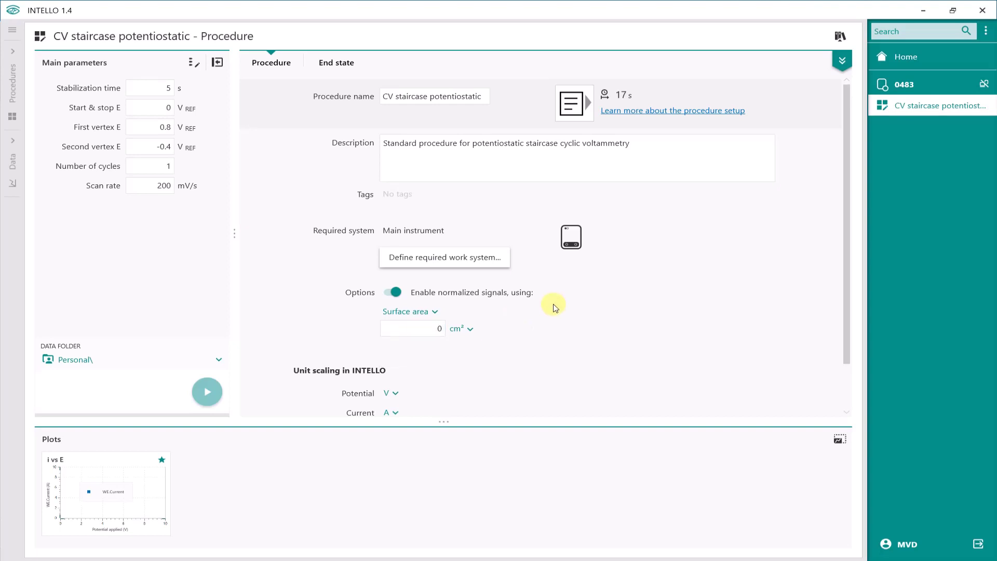
left_click(470, 328)
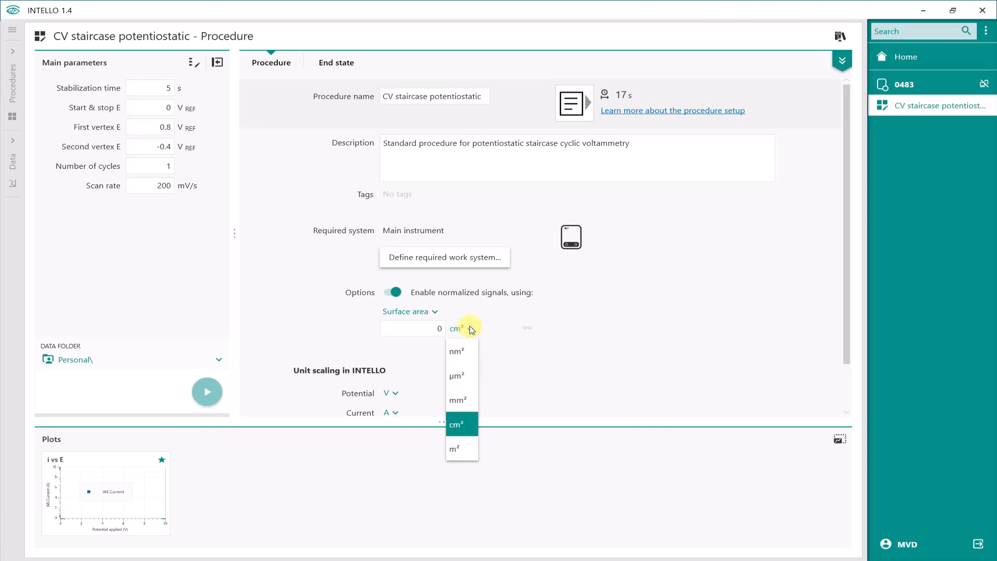
left_click(461, 400)
left_click(433, 326)
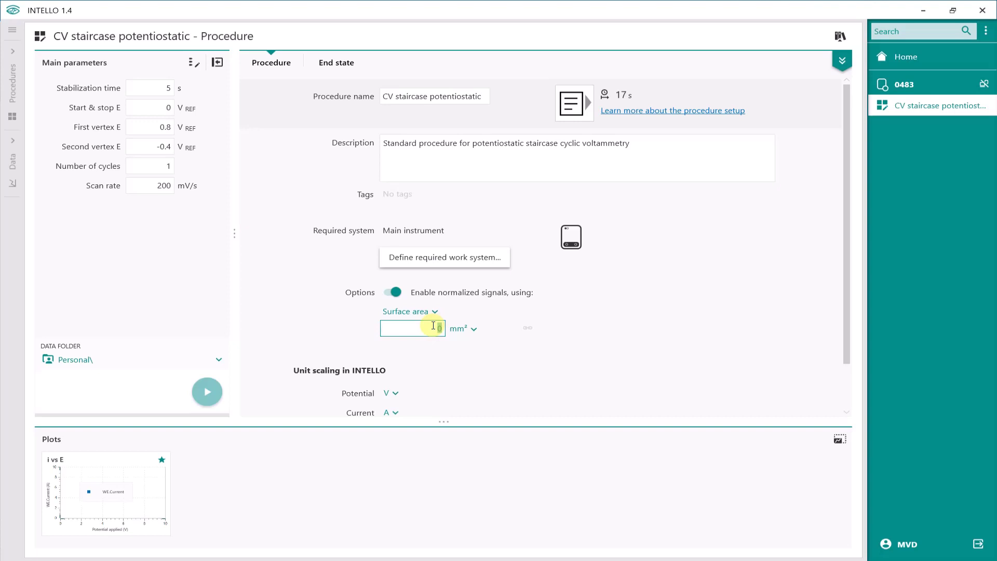
type("7")
type(".07")
left_click(495, 358)
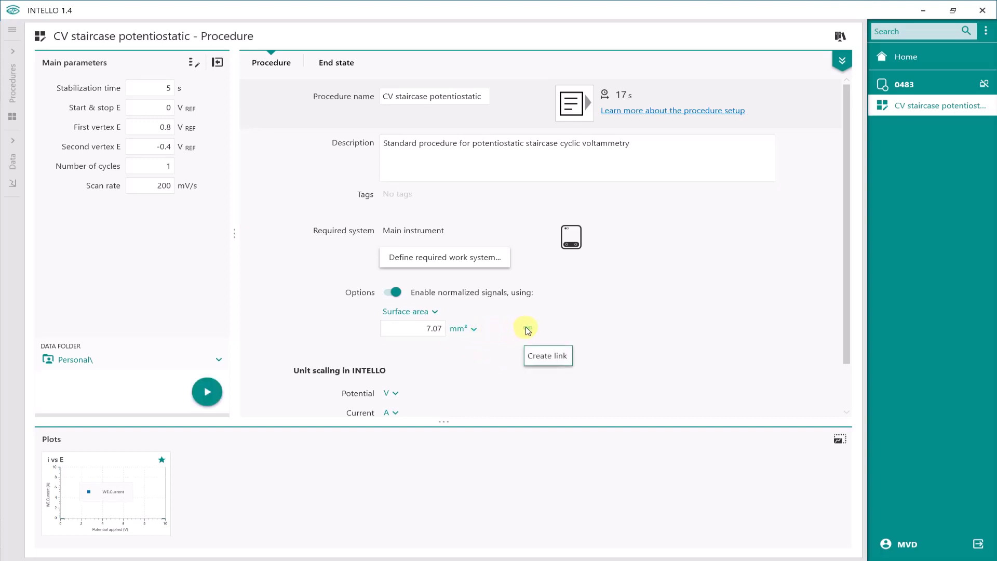
- Link the surface area value to a newly created main parameter and return to the sequence overview
left_click(527, 330)
mouse_move(493, 338)
left_click(527, 332)
left_click(529, 330)
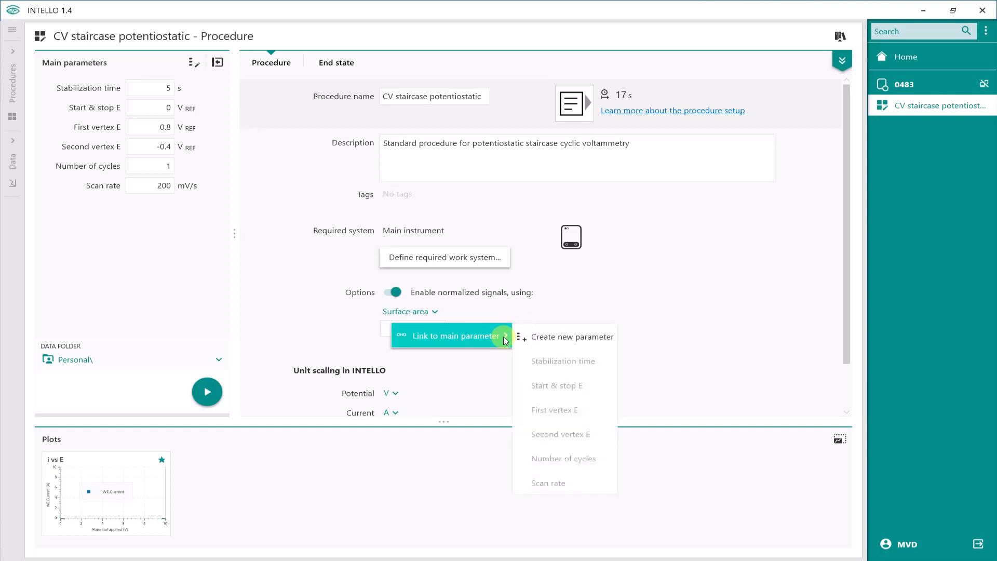
left_click(536, 339)
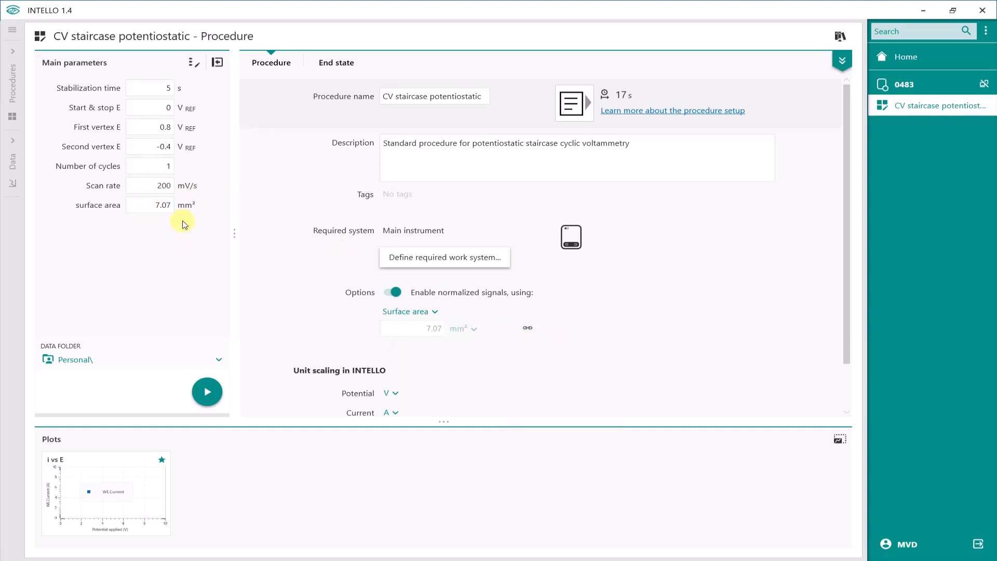
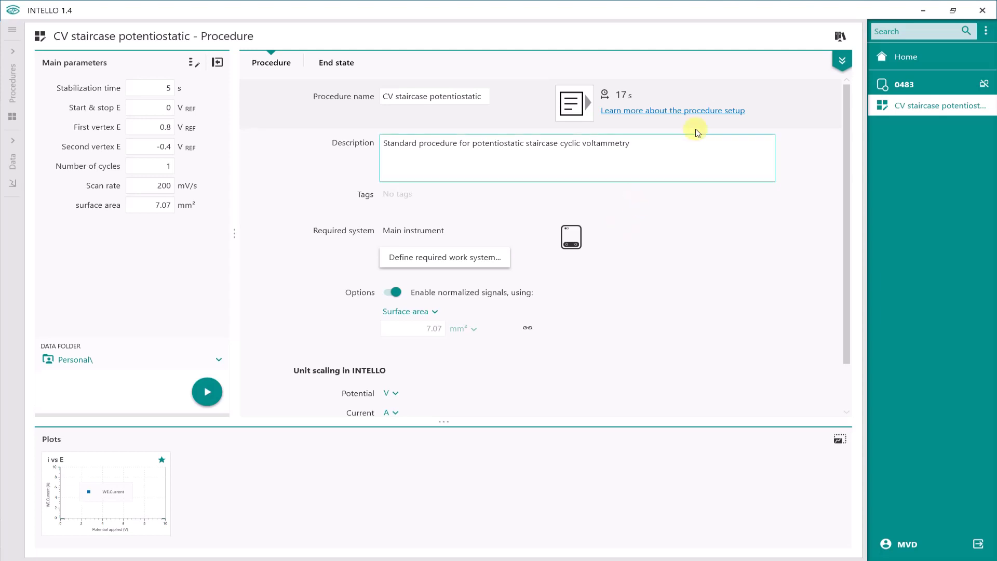
left_click(841, 60)
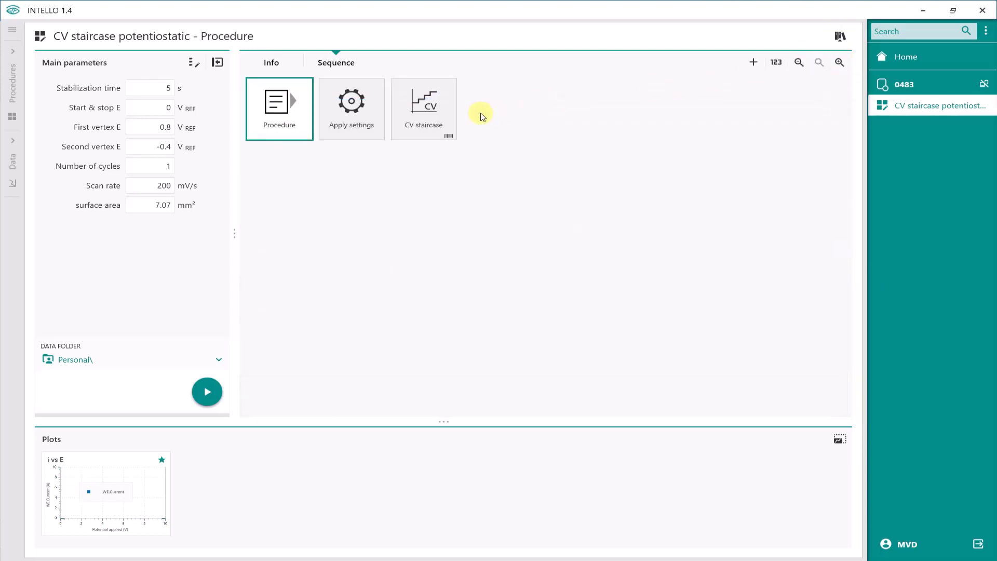
- Open the signal selection of the CV staircase command
left_click(444, 119)
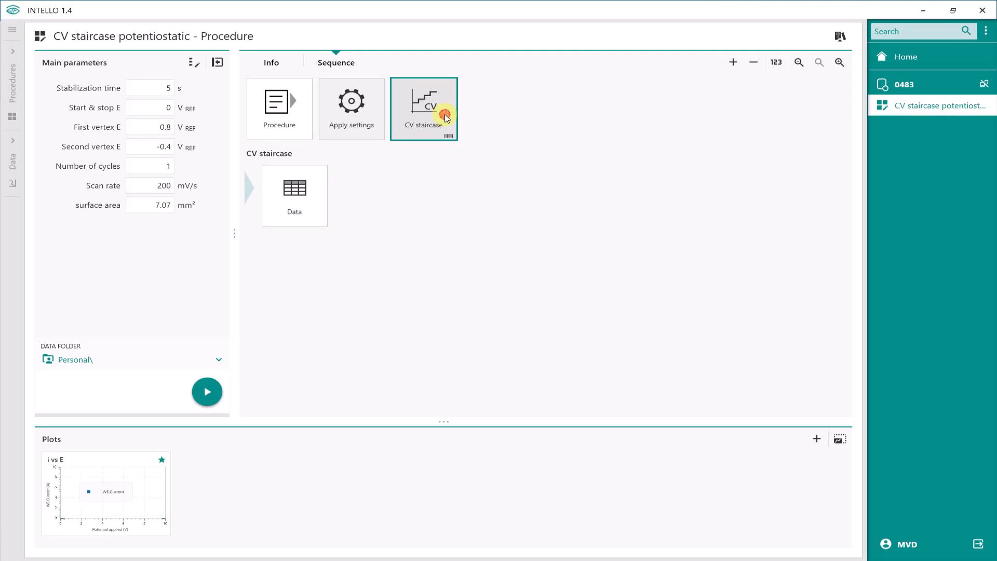
double_click(444, 119)
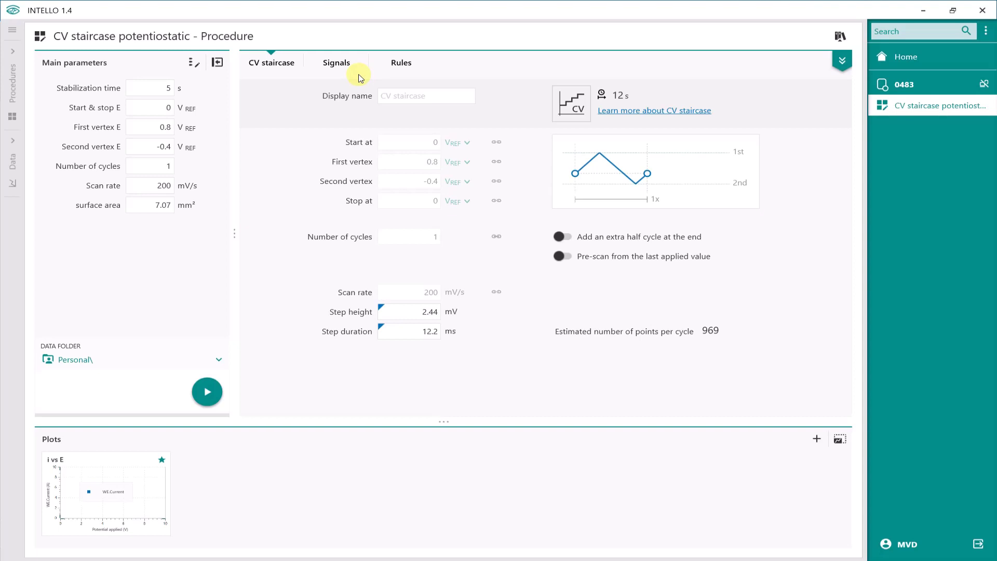
left_click(335, 63)
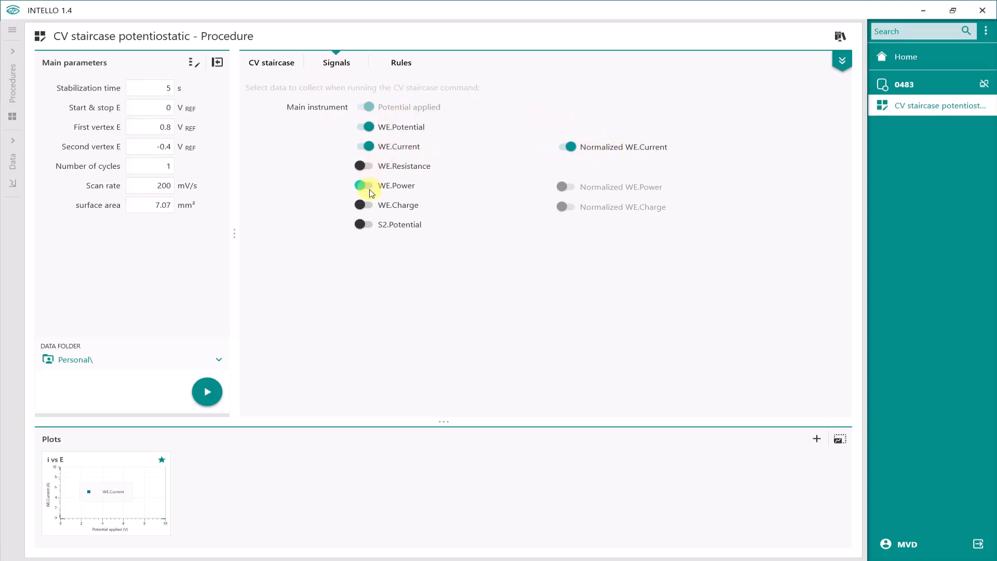
- Try out collecting WE.Charge and Normalized WE.Charge, and switch these signals off again
left_click(366, 205)
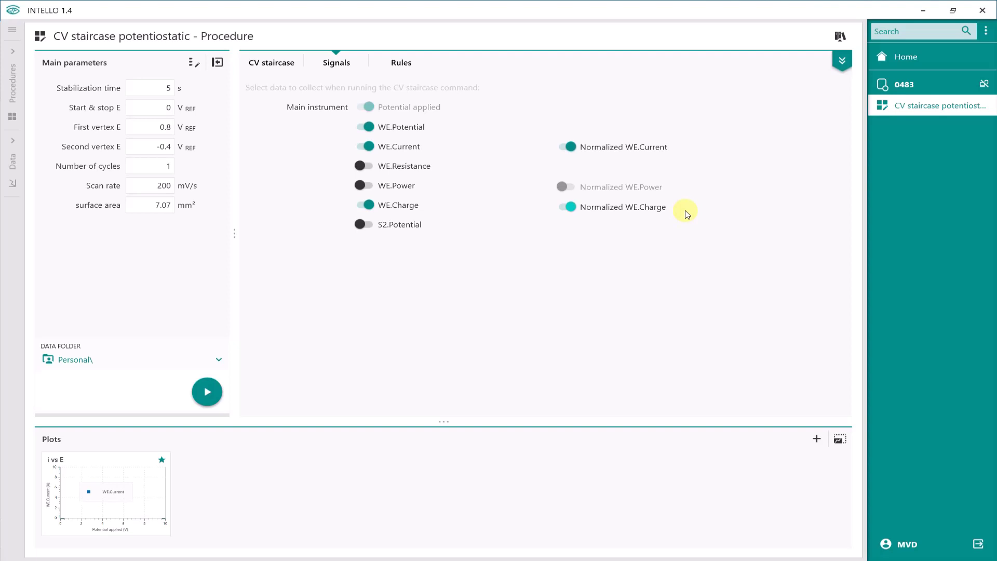
left_click(564, 210)
left_click(572, 210)
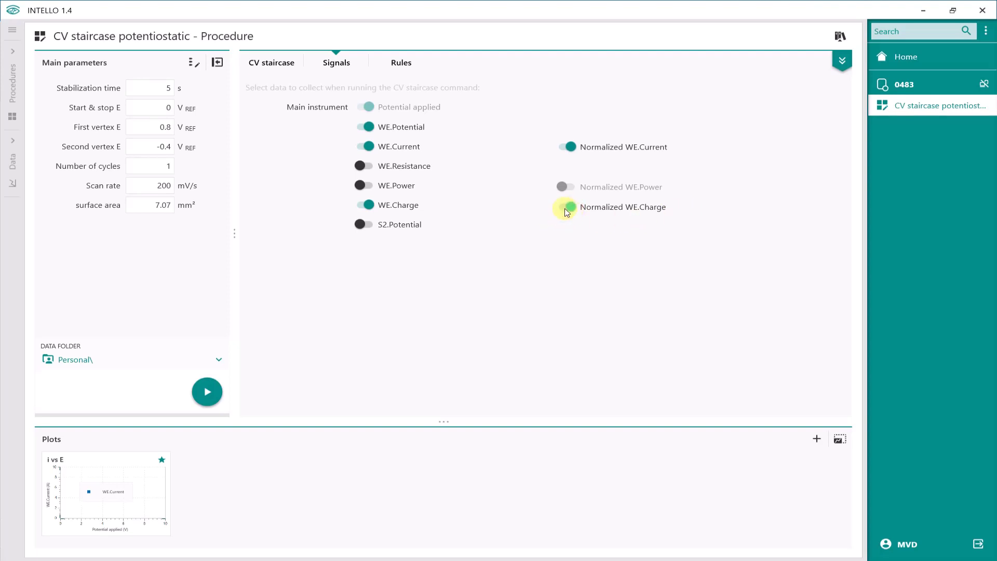
left_click(366, 207)
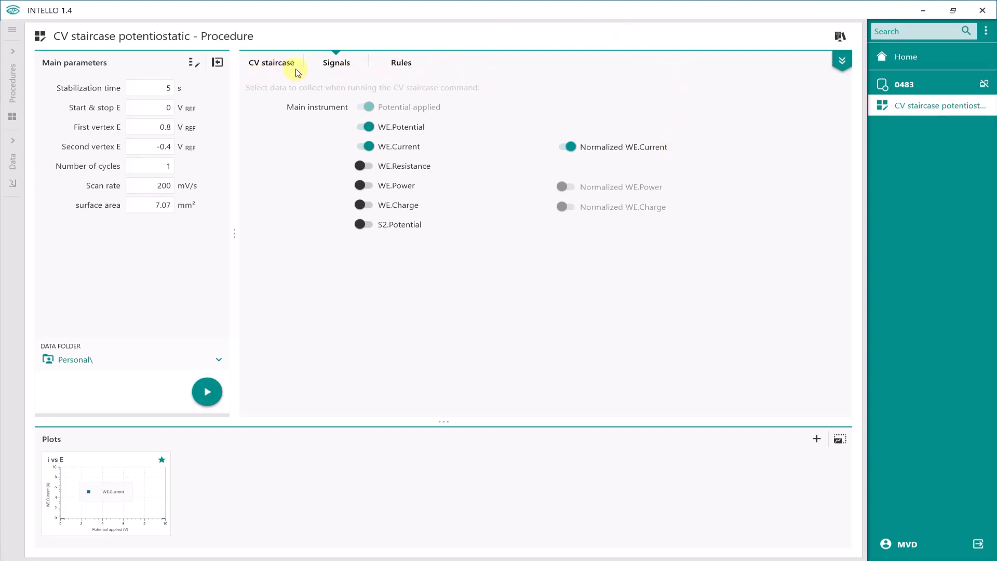
- Add a rule to the CV staircase command with the condition Normalized WE.Current > i limit
left_click(401, 68)
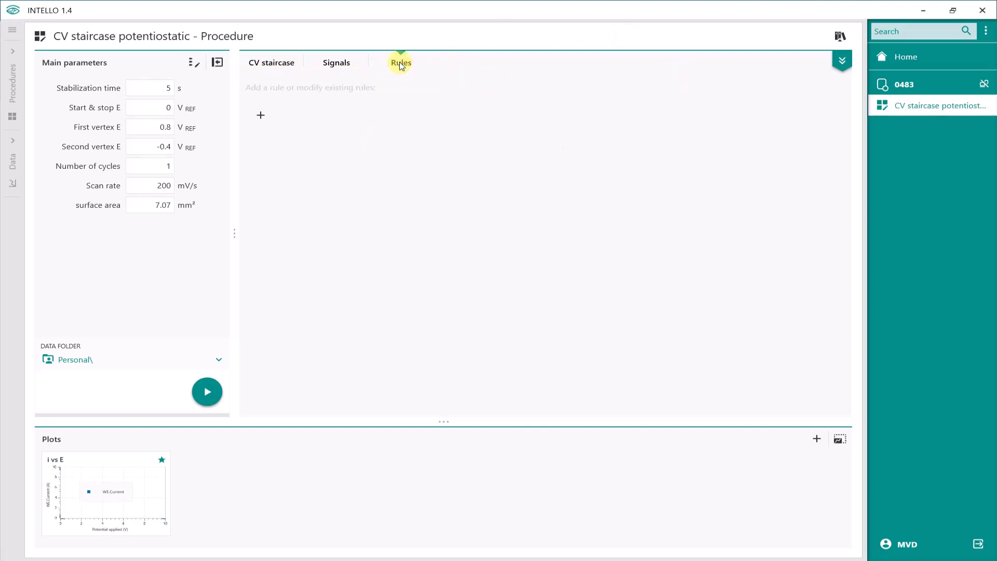
left_click(260, 116)
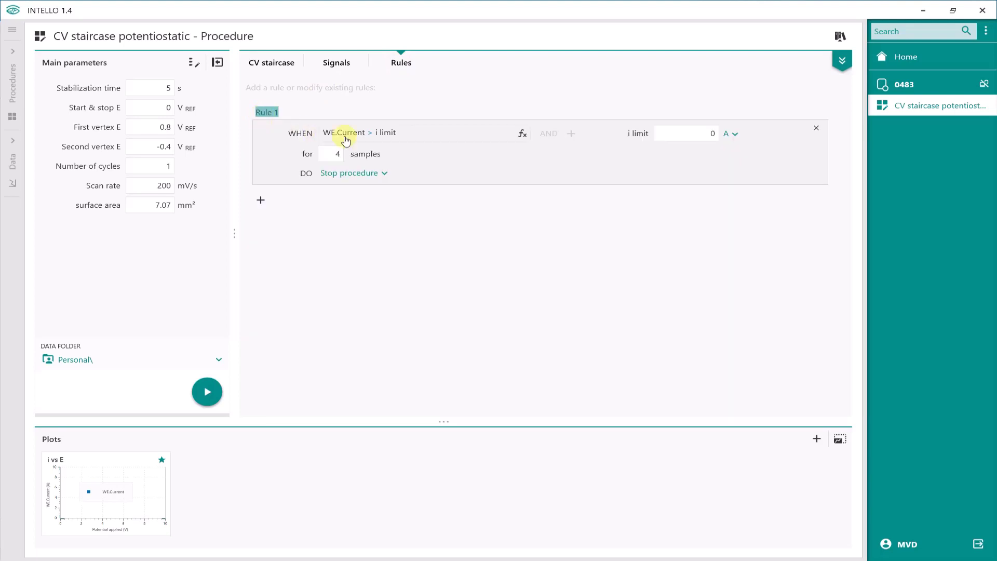
left_click(430, 139)
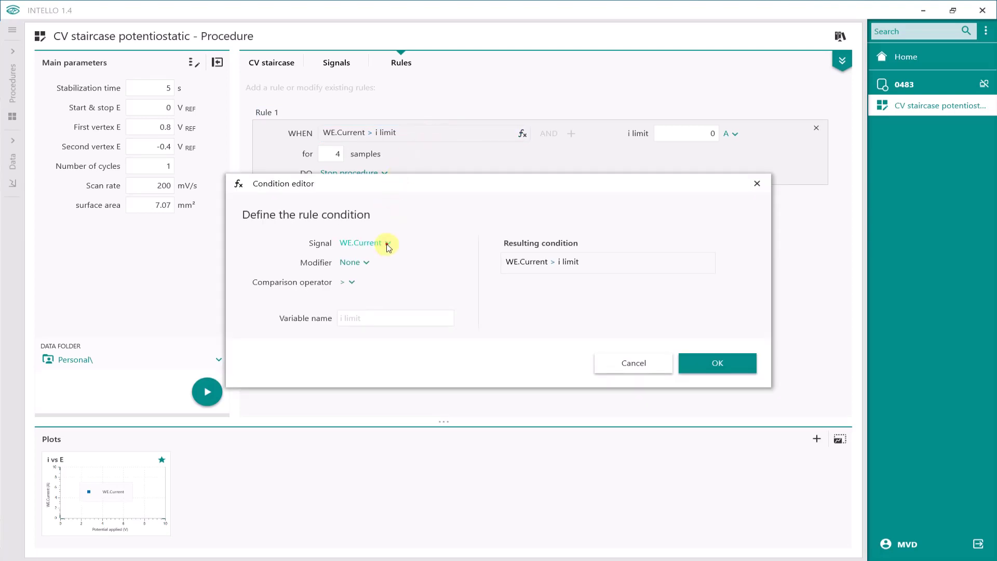
left_click(387, 245)
left_click(363, 358)
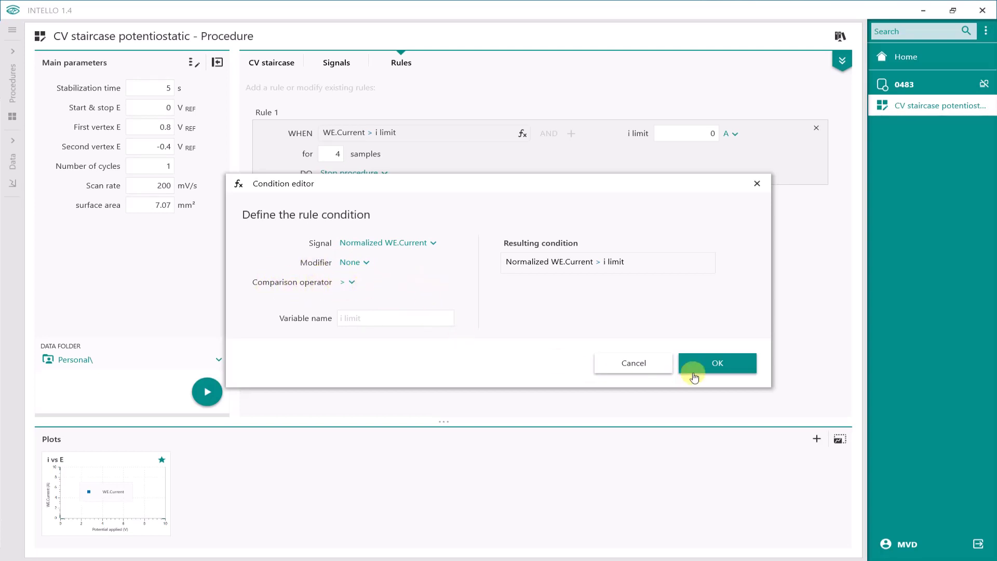
left_click(712, 367)
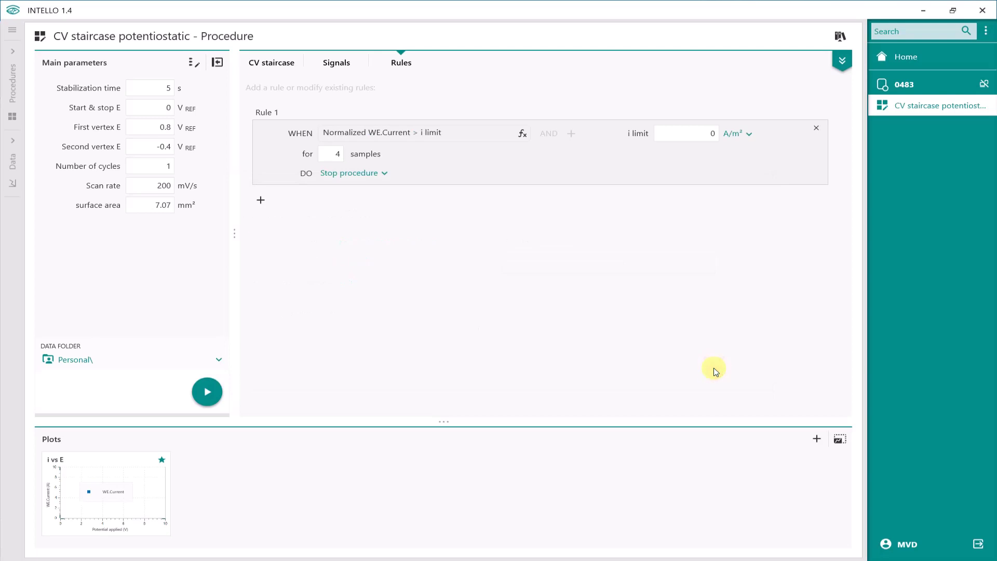
- Keep Stop procedure as the rule's action and set its i limit to 40 A/m²
left_click(360, 174)
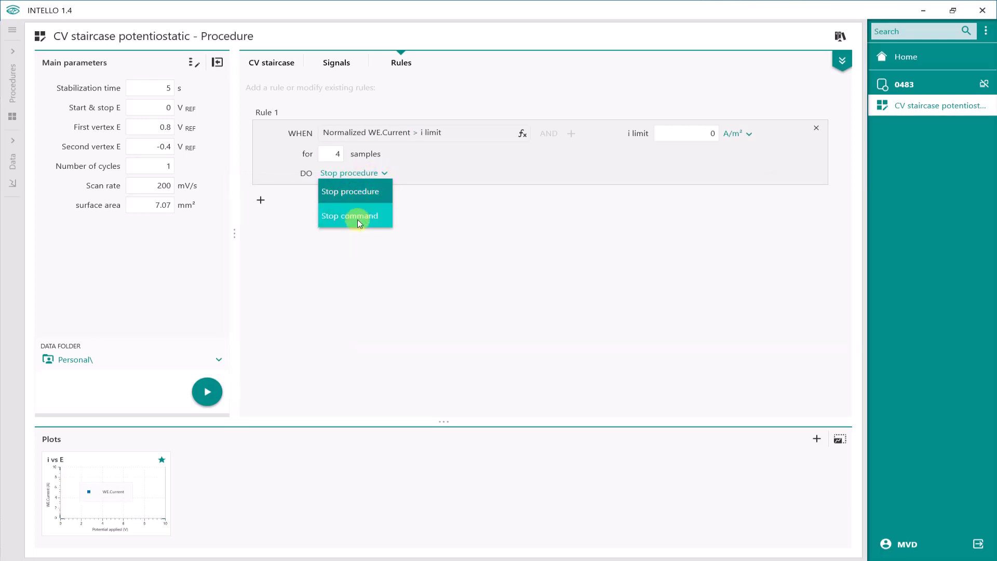
left_click(697, 138)
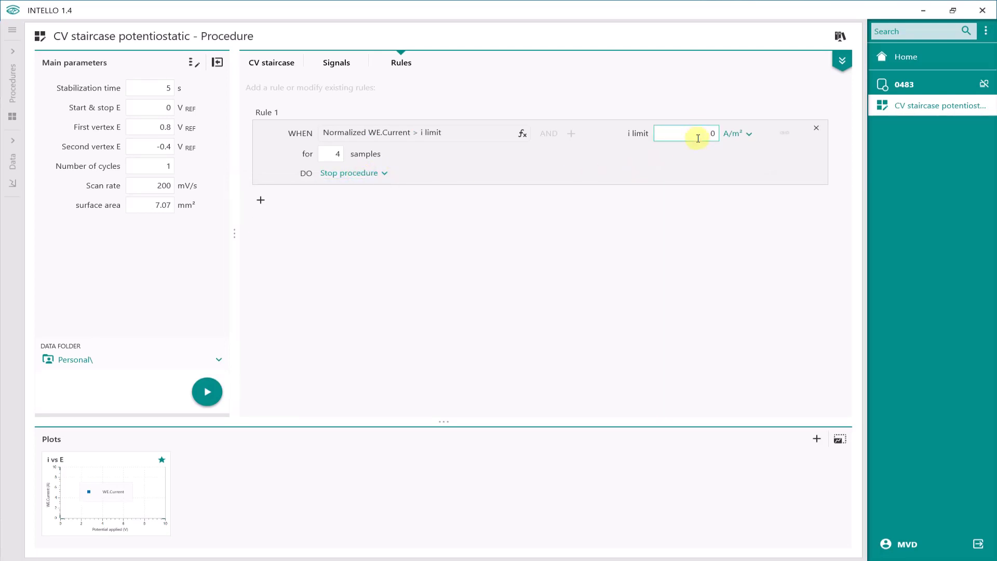
type("4")
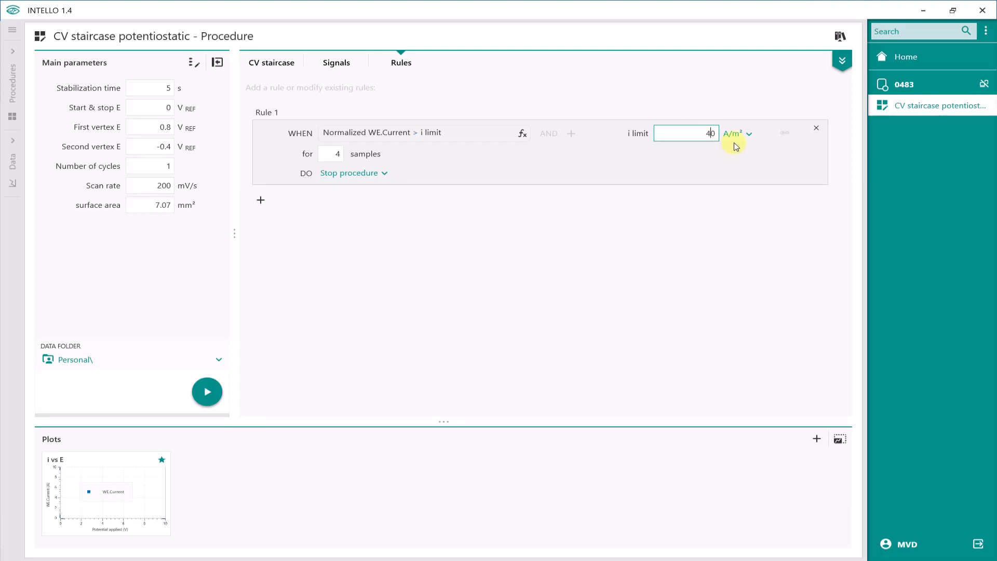
- Try mA/cm² as the unit of the rule's i limit and switch it back to A/m²
left_click(750, 134)
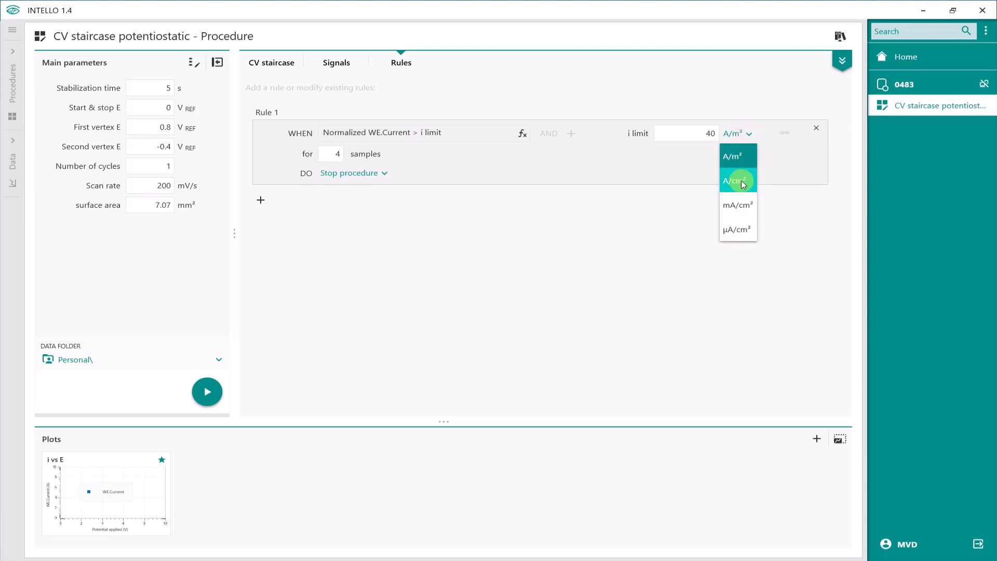
left_click(740, 214)
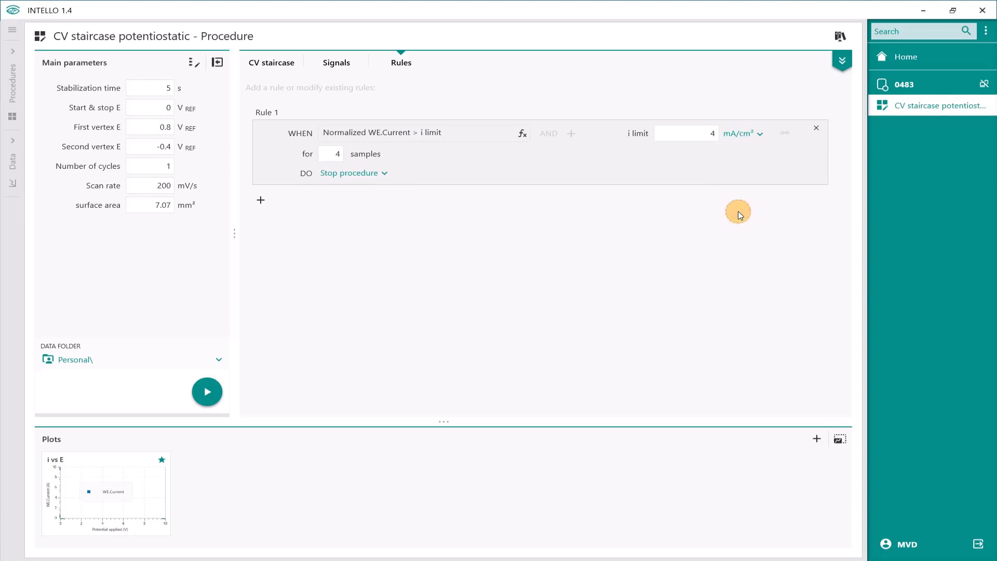
left_click(761, 134)
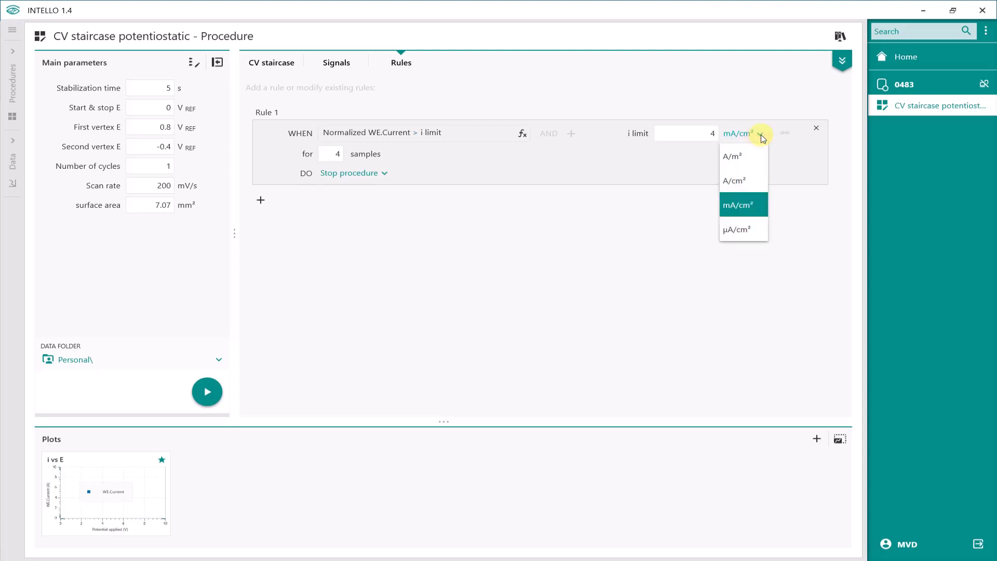
left_click(747, 156)
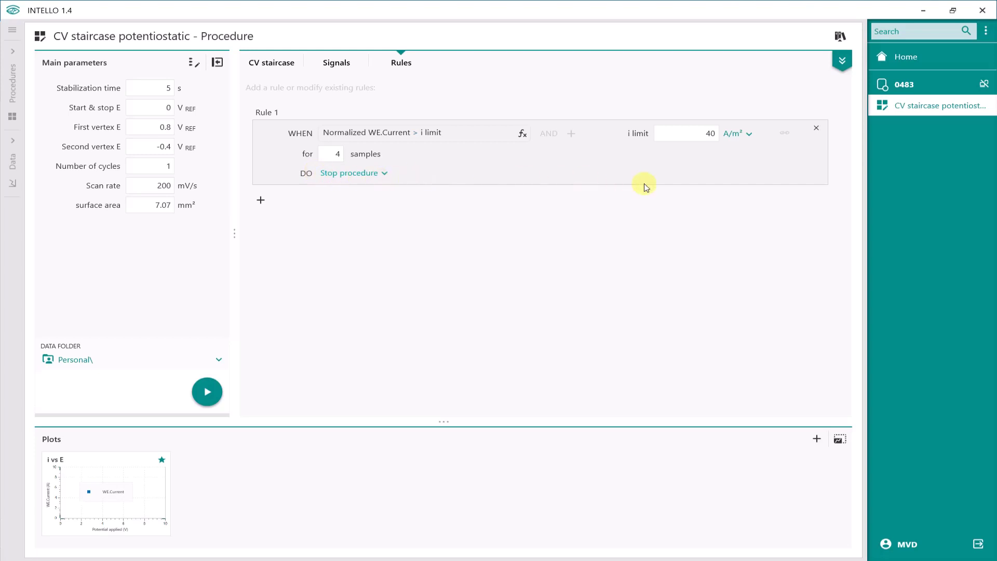
- Delete the Normalized WE.Current rule, check the CV staircase signals and return to the procedure sequence
left_click(815, 133)
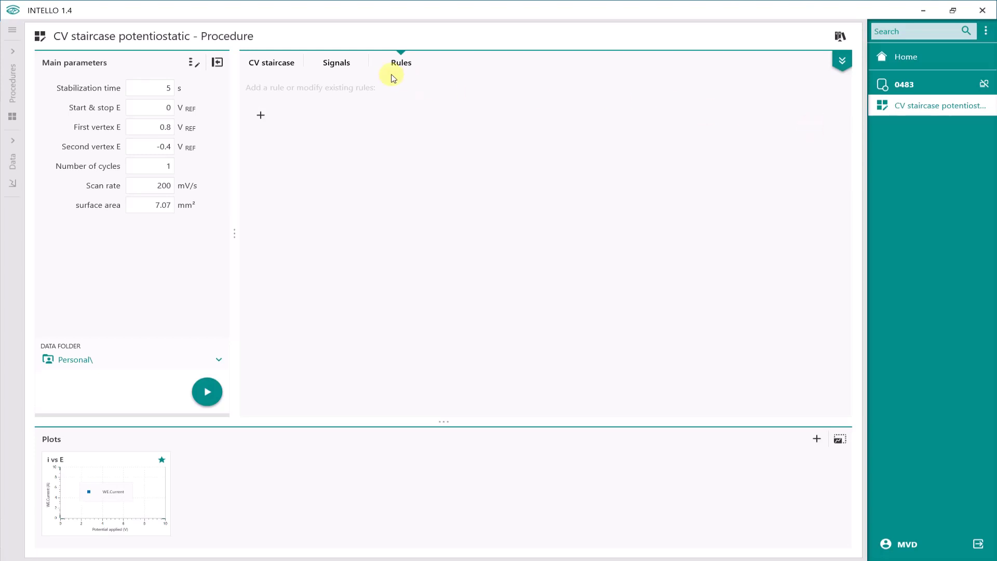
left_click(340, 62)
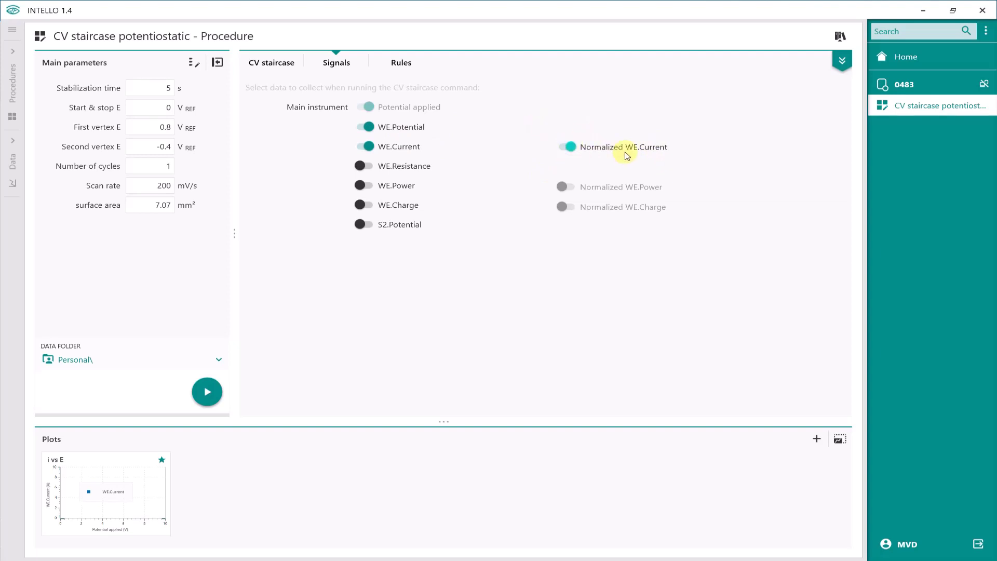
left_click(834, 63)
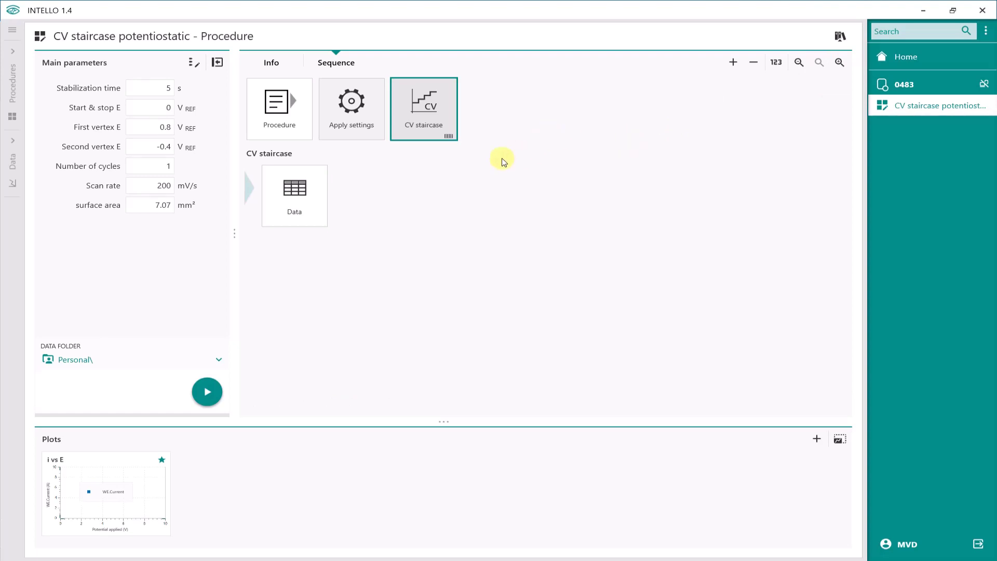
- Create an additional i vs E plot for the CV staircase command, using normalized signals
left_click_drag(444, 422, 445, 363)
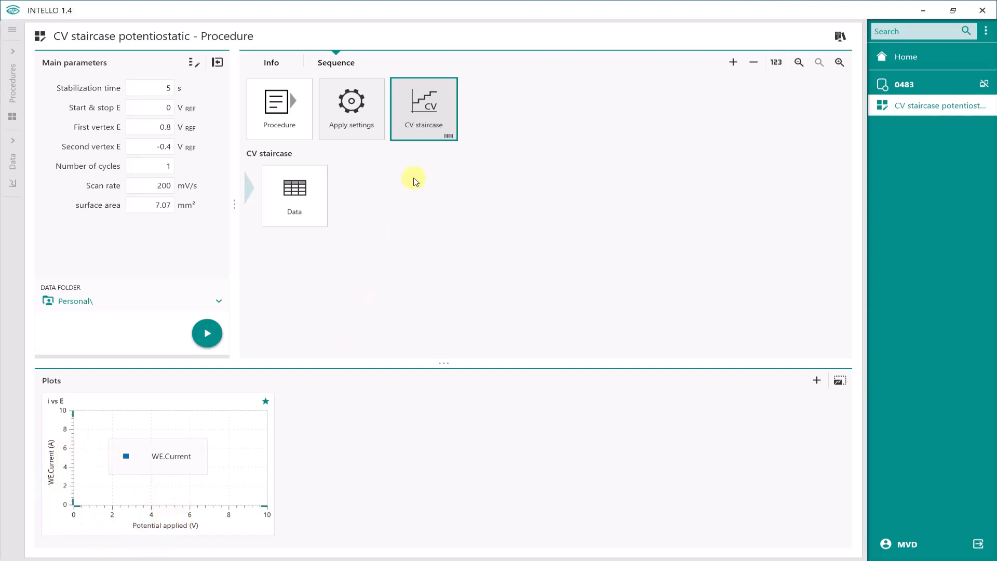
left_click_drag(421, 119, 369, 408)
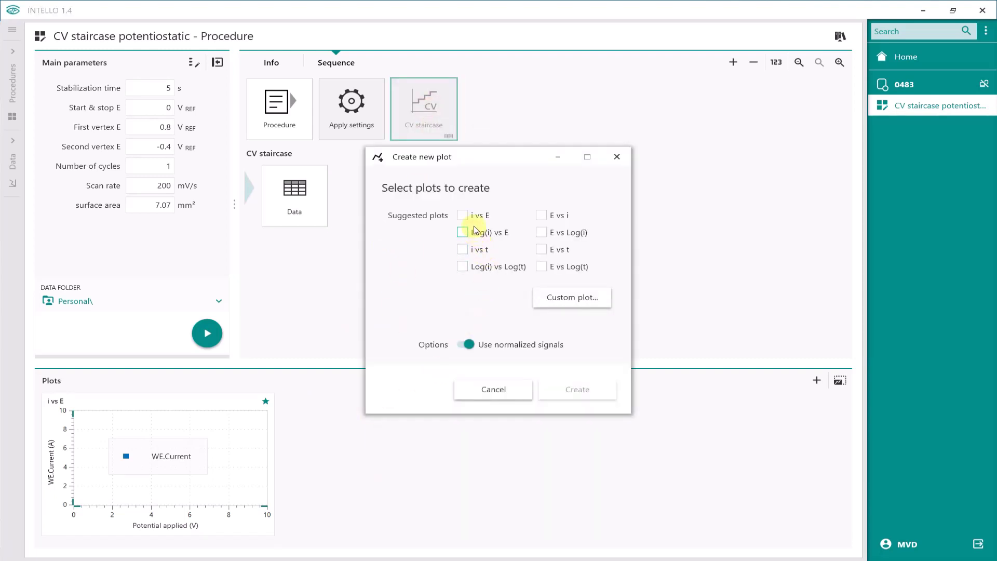
left_click(462, 214)
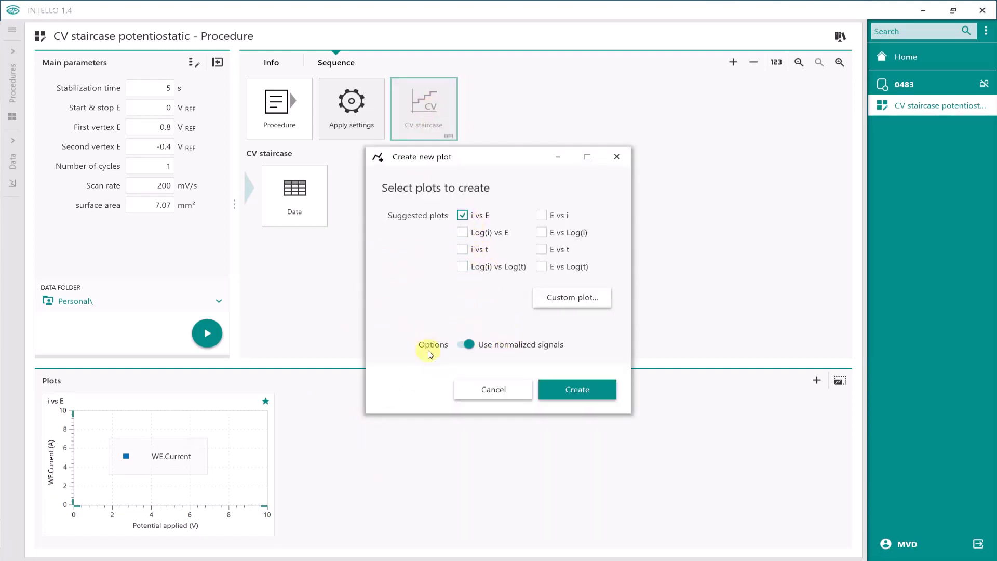
left_click(571, 397)
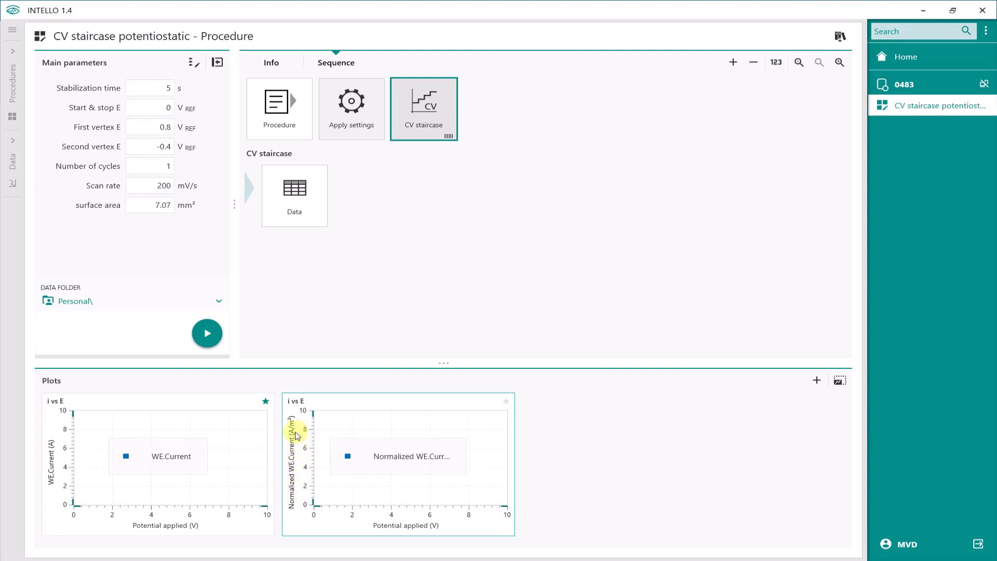
left_click_drag(444, 364, 461, 319)
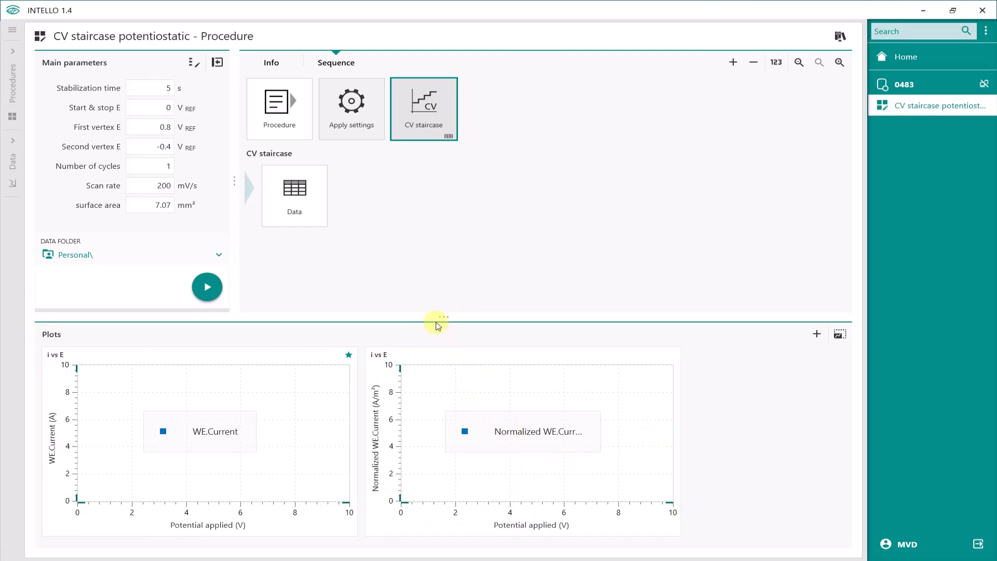
left_click_drag(437, 315, 420, 374)
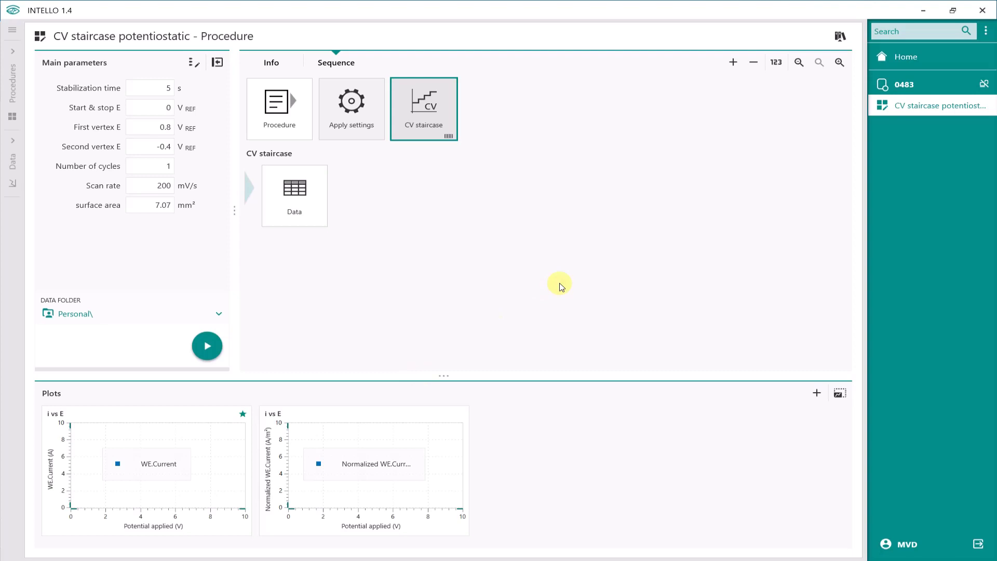
- Run the procedure and compare its WE.Current and Normalized WE.Current plots
left_click(204, 343)
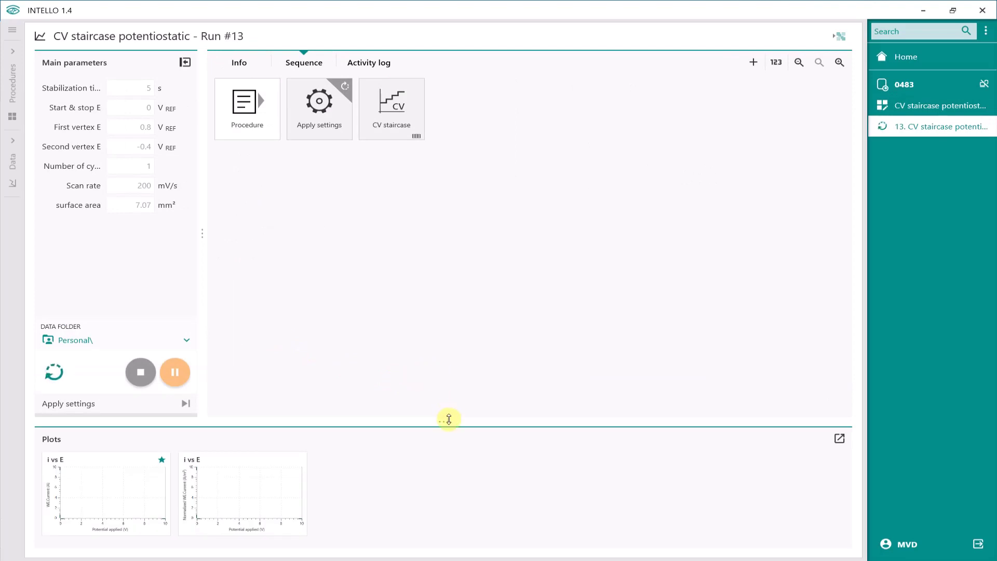
left_click_drag(444, 421, 446, 393)
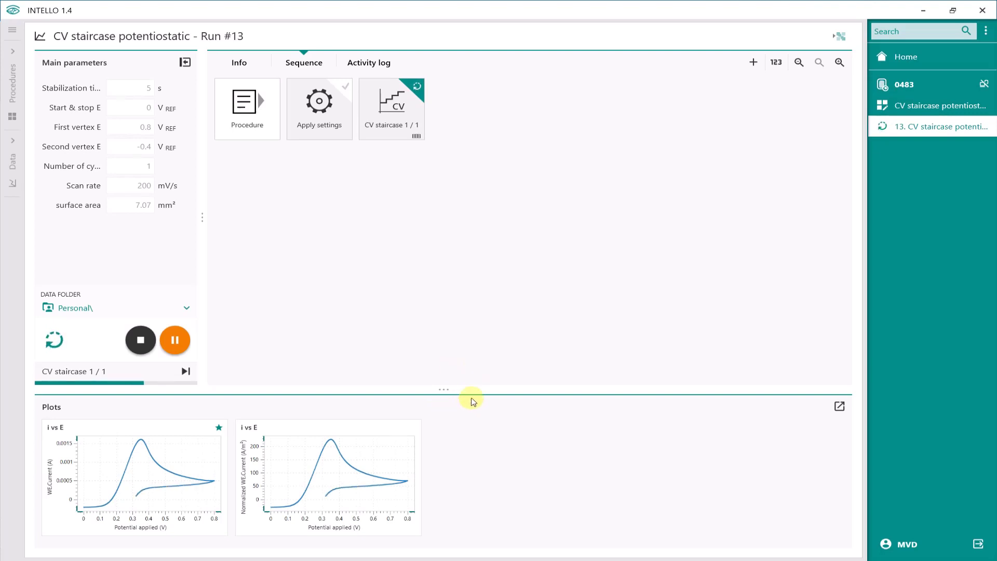
left_click_drag(447, 393, 462, 312)
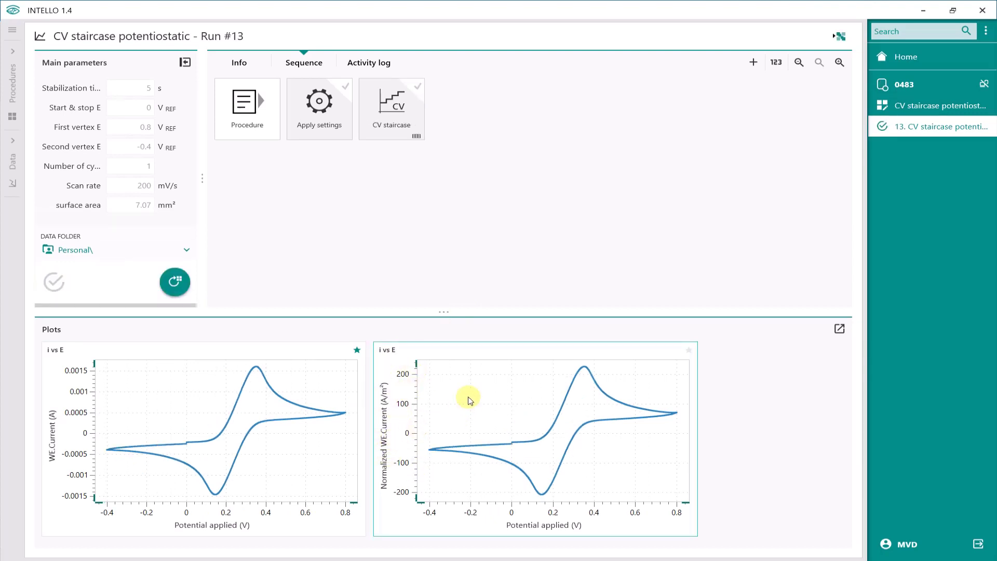
left_click_drag(445, 313, 428, 377)
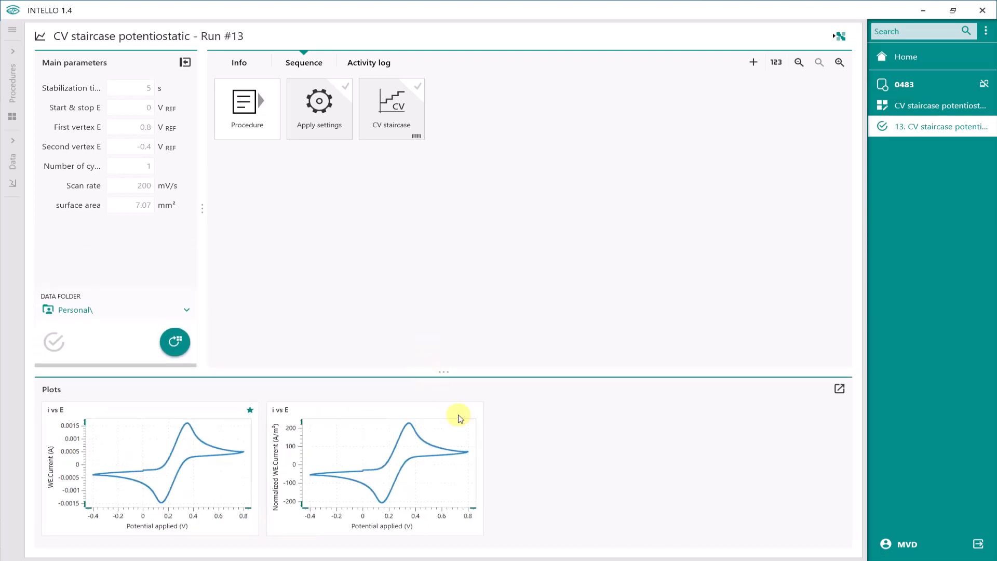
- Open the normalized i vs E plot and look through the data table of its Normalized WE.Current series
left_click(423, 463)
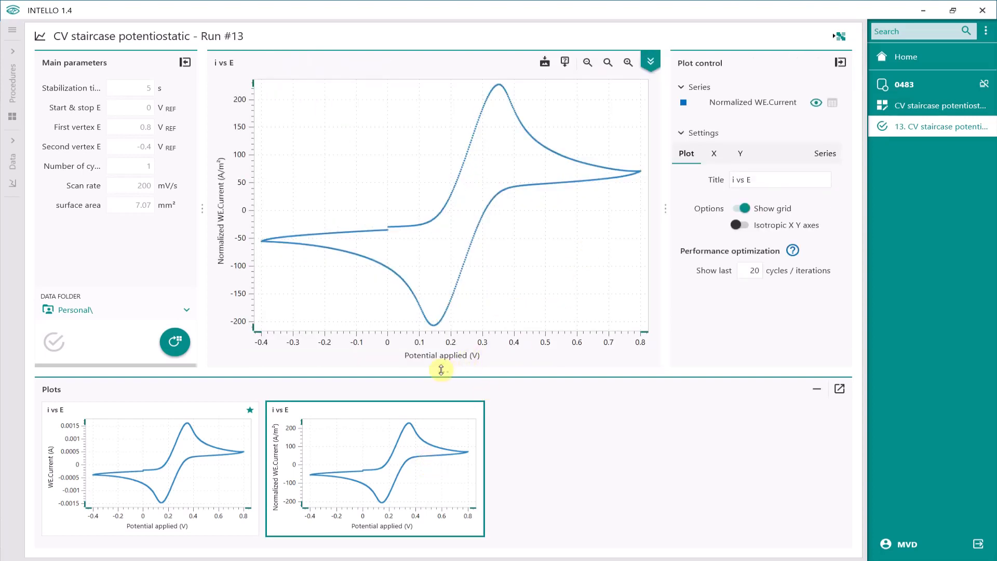
left_click_drag(439, 371, 438, 393)
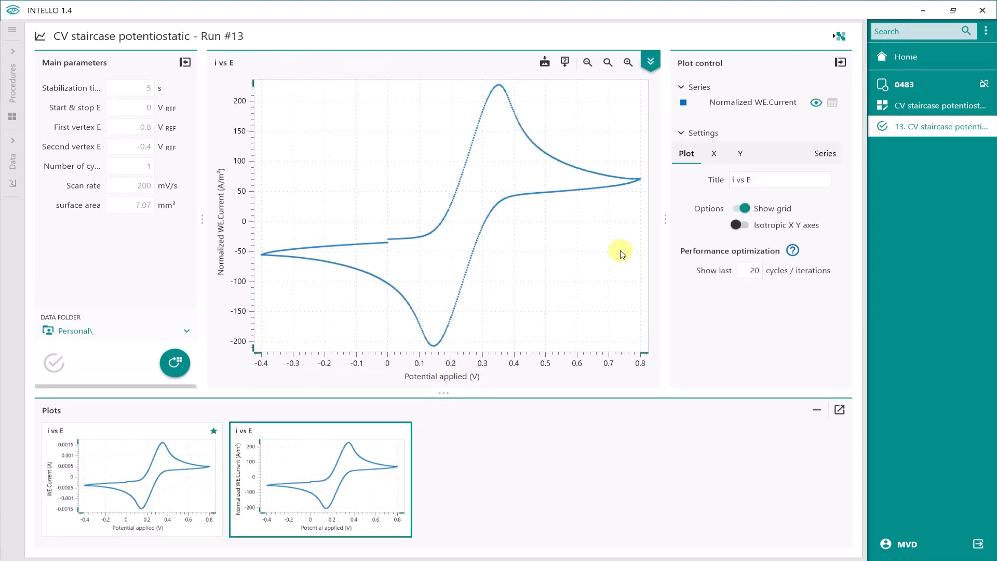
left_click_drag(664, 221, 591, 232)
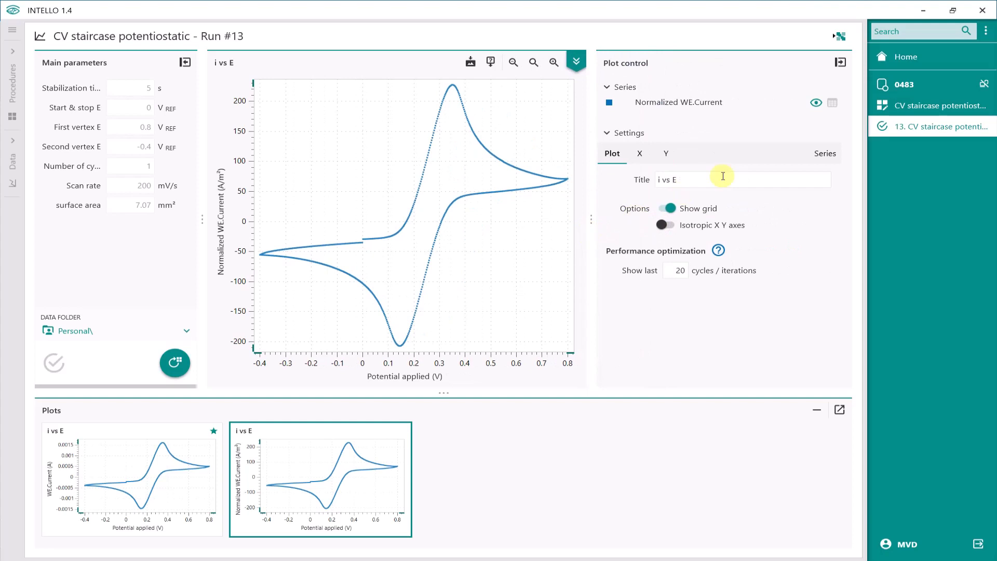
left_click(832, 102)
left_click_drag(689, 375, 794, 377)
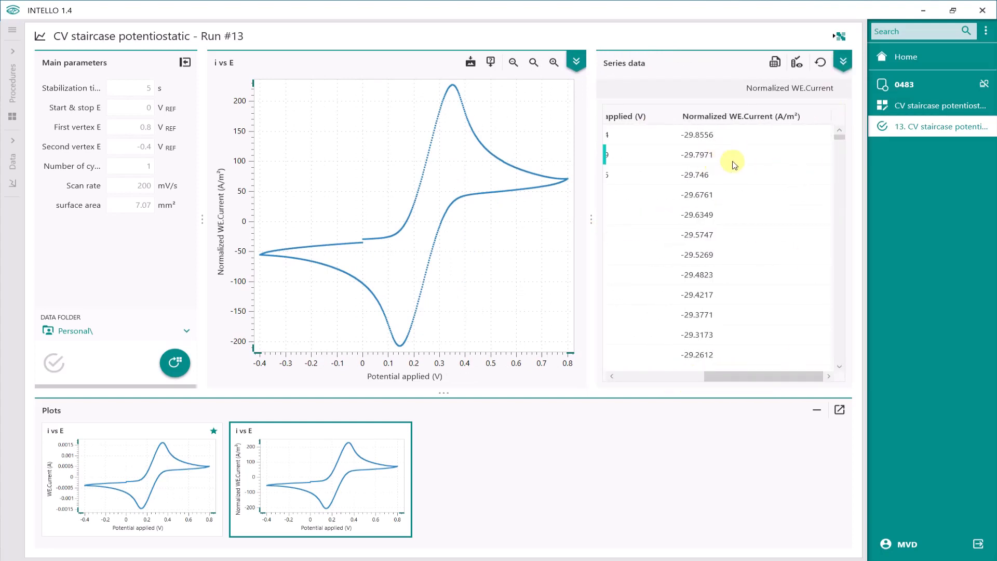
left_click_drag(725, 379, 631, 383)
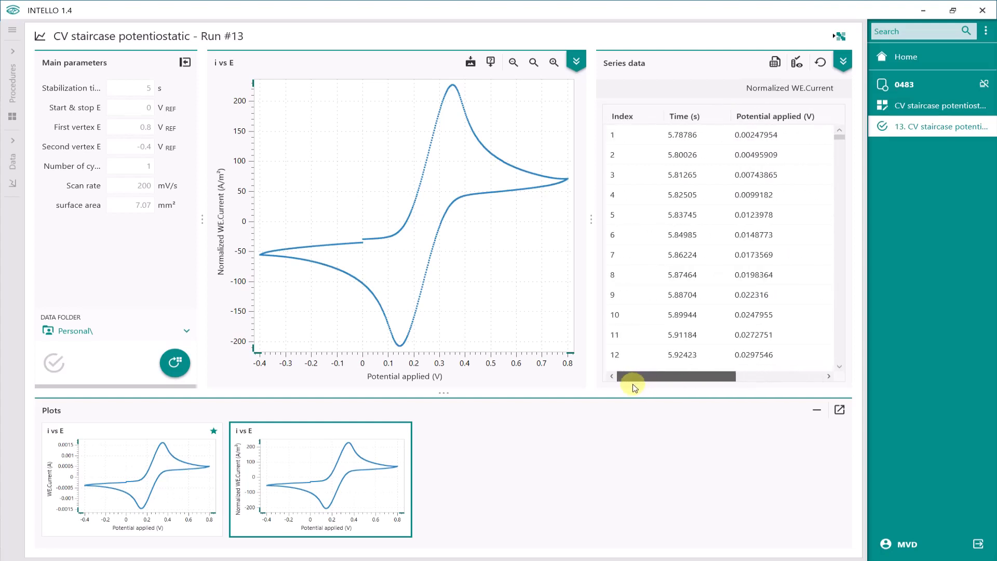
- Export the Normalized WE.Current series data as an Excel file named CV staircase
left_click(775, 62)
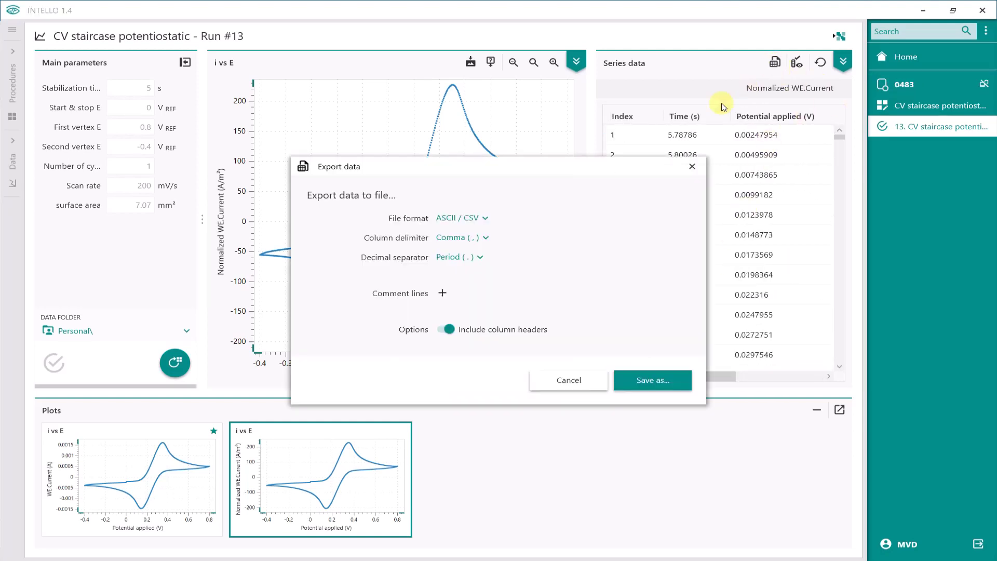
left_click(484, 222)
left_click(472, 263)
left_click(621, 338)
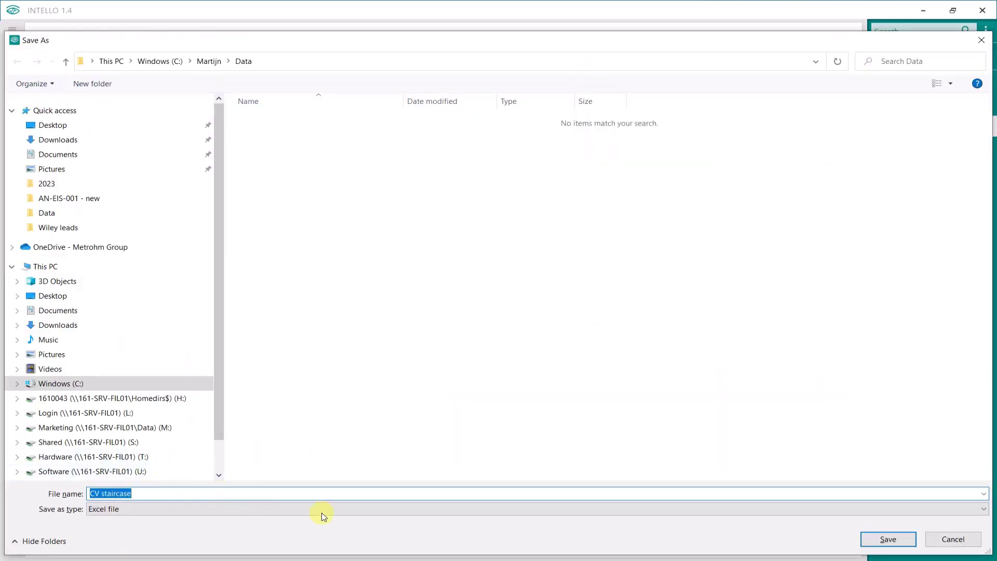
left_click(868, 539)
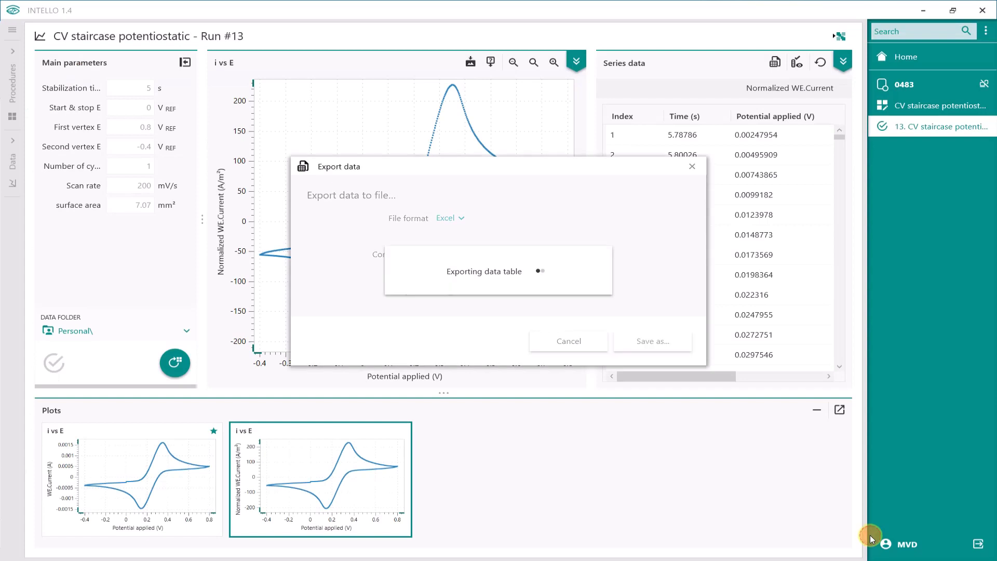
- Open the exported CV staircase file from its folder in Excel and fit the widths of columns B, C and D
left_click(540, 329)
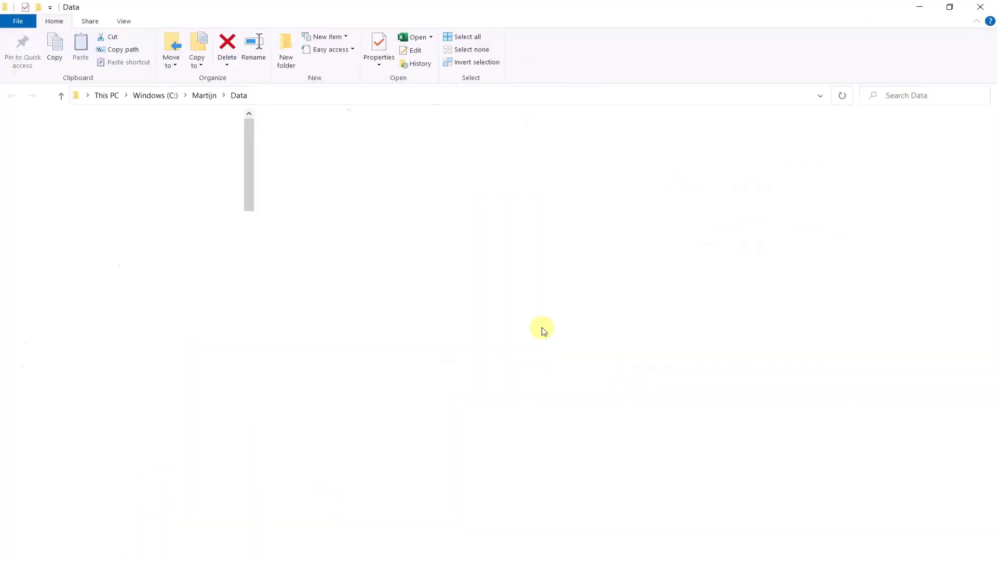
double_click(353, 136)
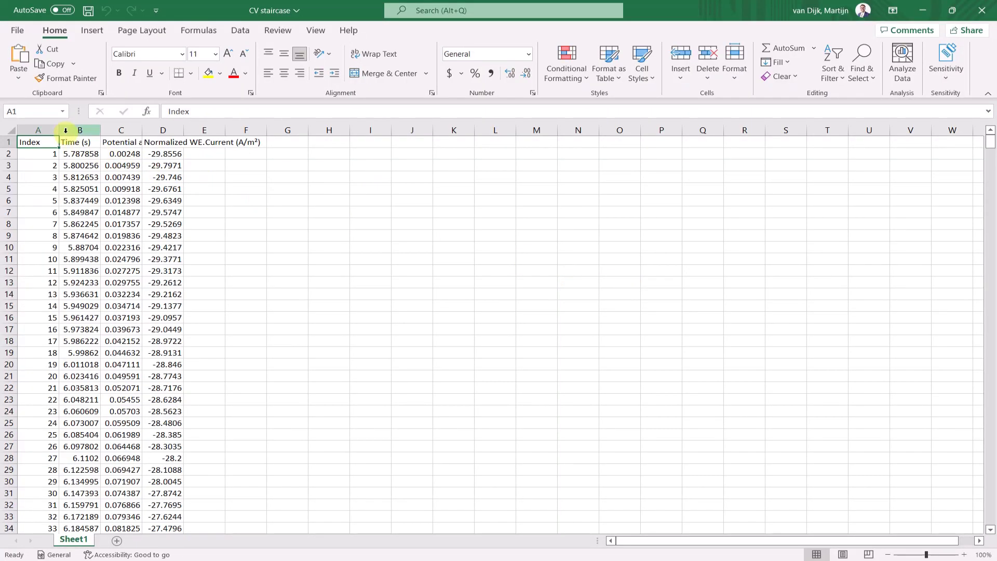
double_click(101, 129)
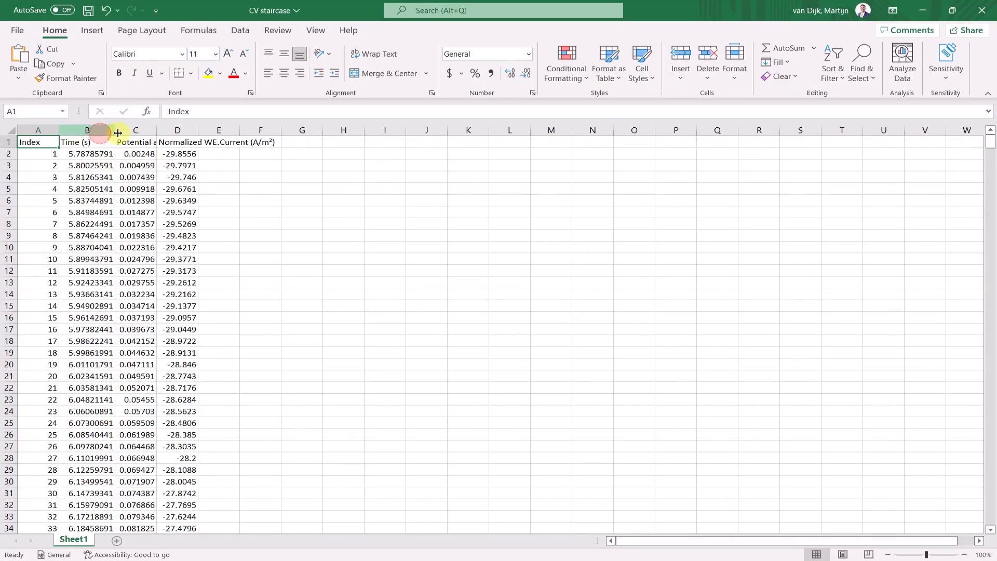
double_click(158, 129)
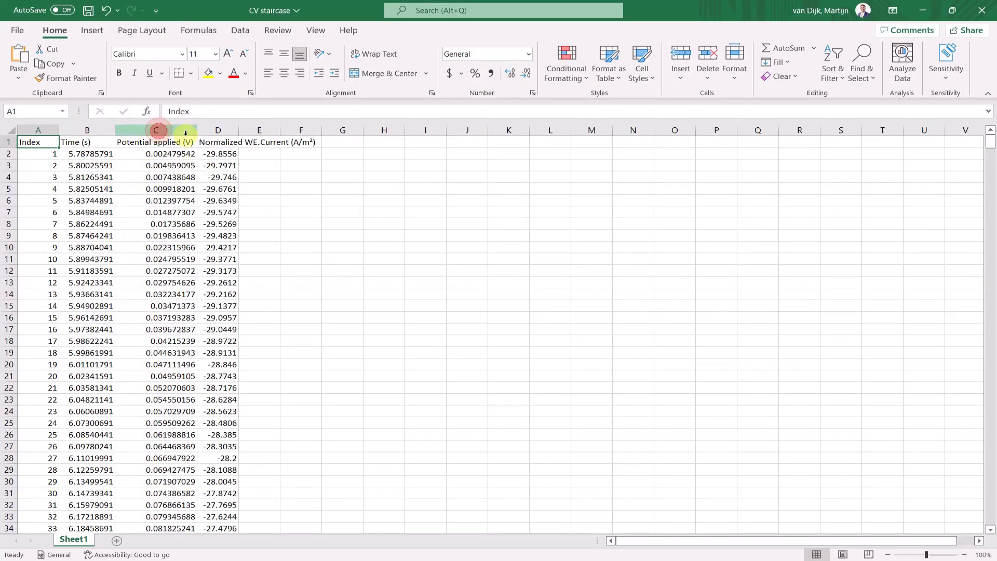
double_click(238, 130)
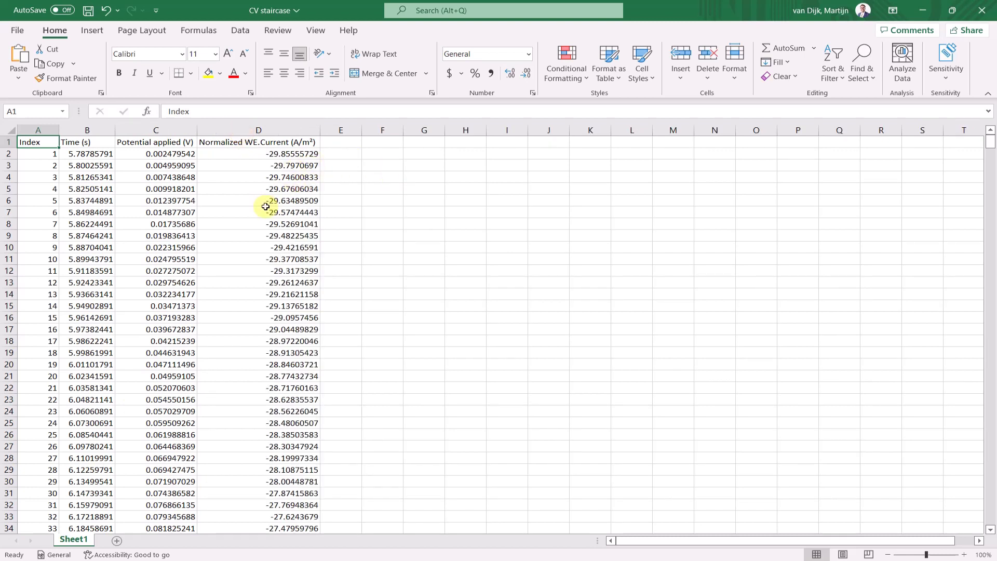
- Close the exported workbook and return to INTELLO, dismissing the export confirmation
left_click(982, 11)
left_click(494, 301)
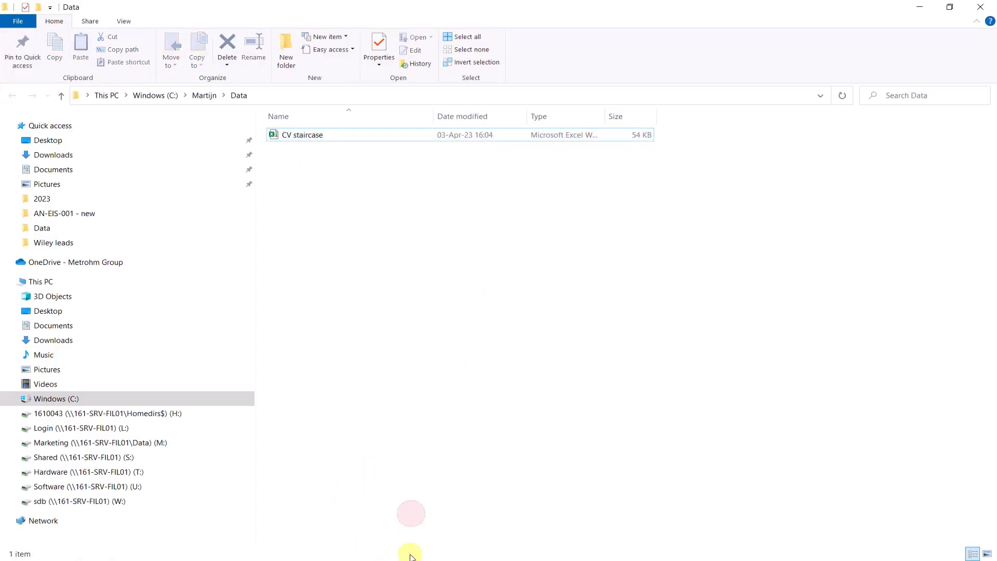
left_click(400, 557)
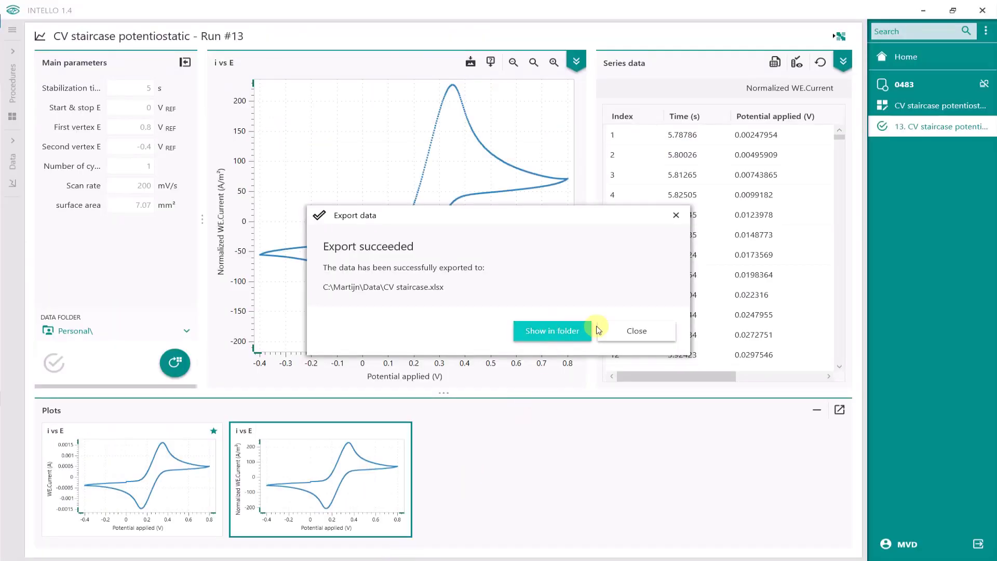
left_click(619, 329)
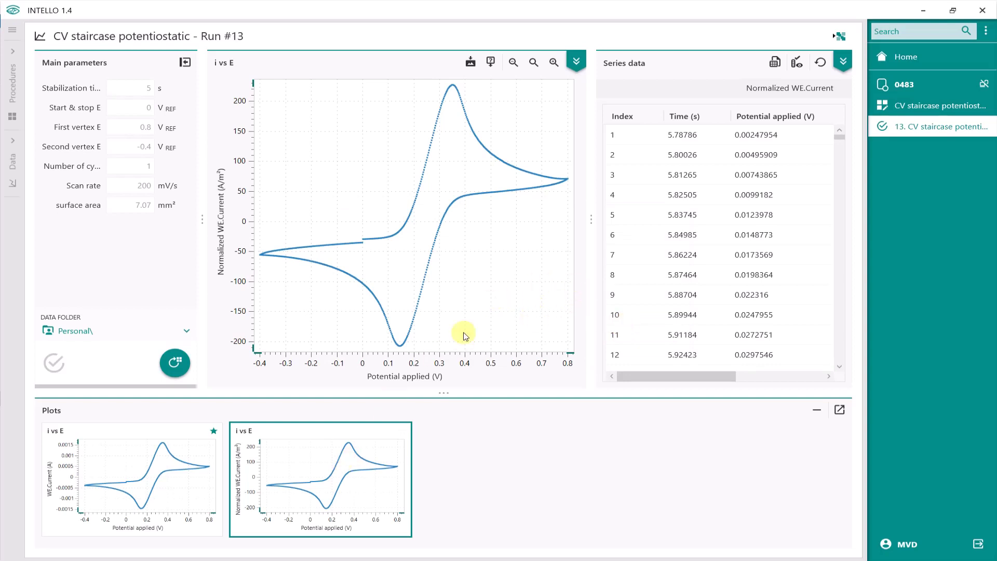
- Leave the series data table and set the Y-axis unit of the normalized i vs E plot to mA/cm²
left_click(843, 61)
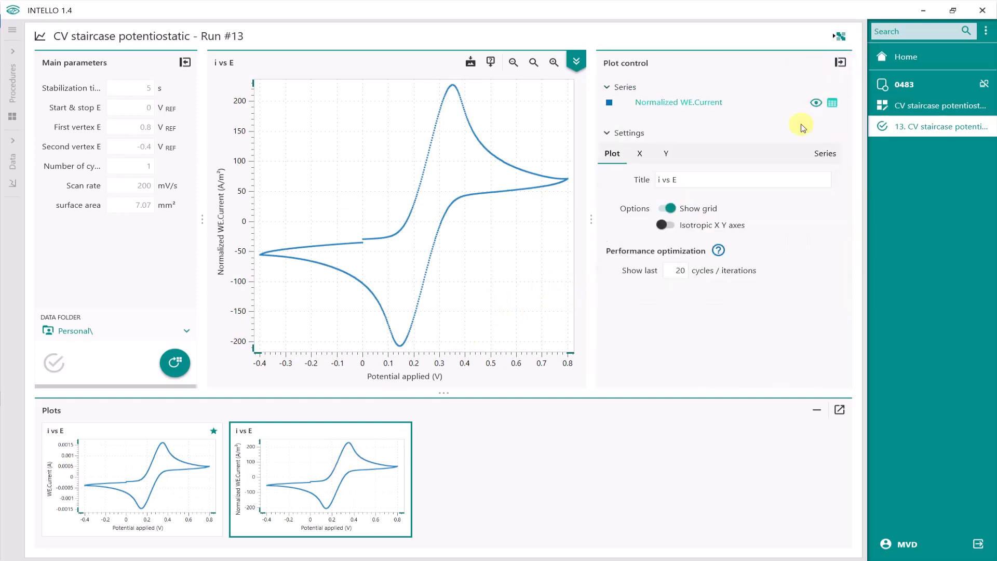
left_click(668, 155)
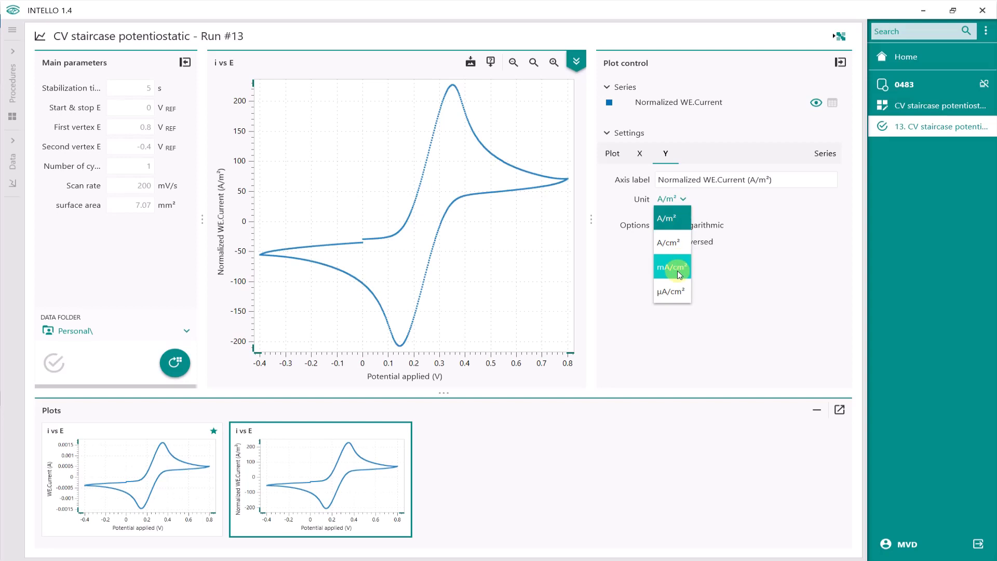
left_click(680, 268)
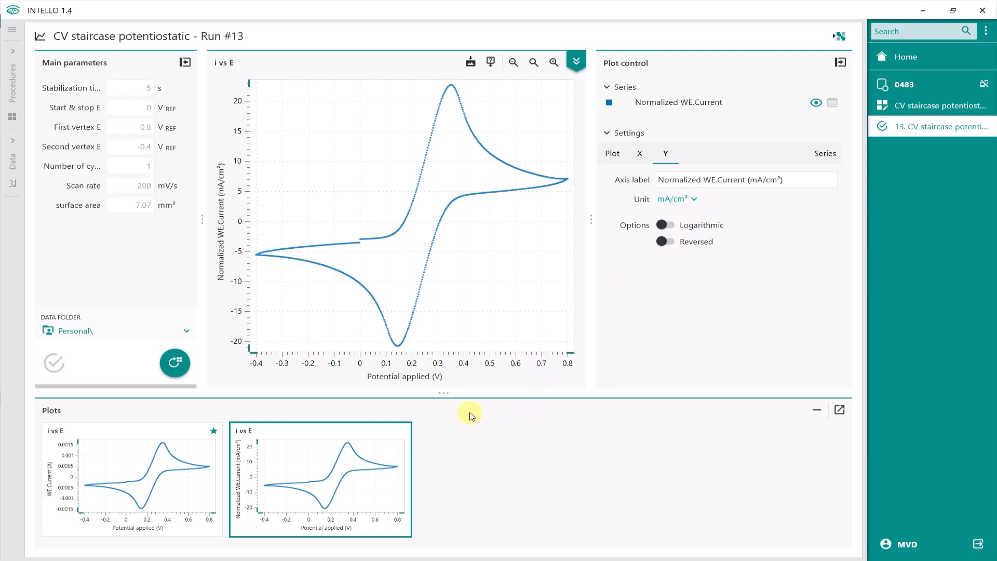
- Overlay the normalized i vs E plot on the WE.Current plot and shift the Normalized WE.Current curve slightly downward in the combined plot
left_click_drag(442, 391, 468, 334)
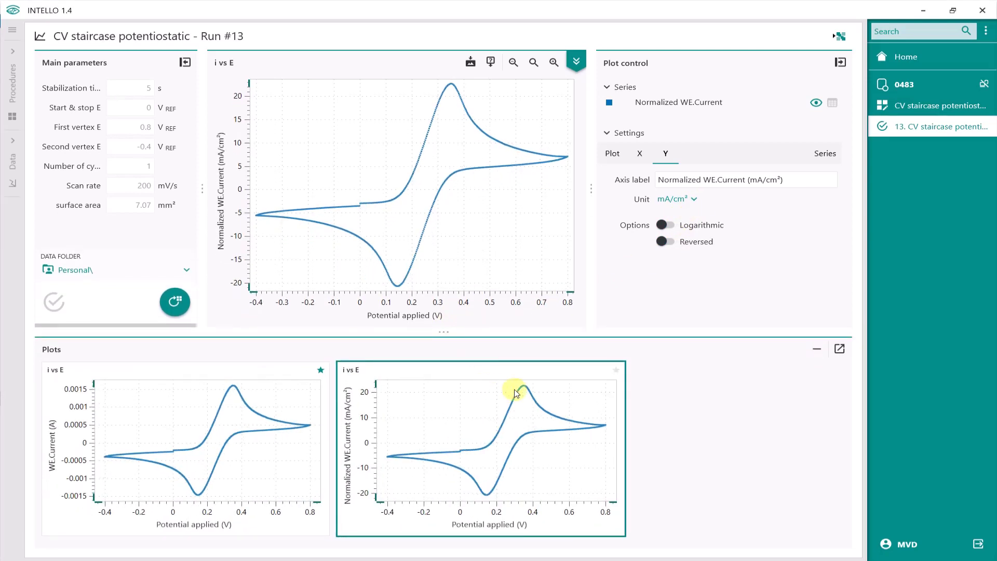
left_click_drag(509, 400, 94, 384)
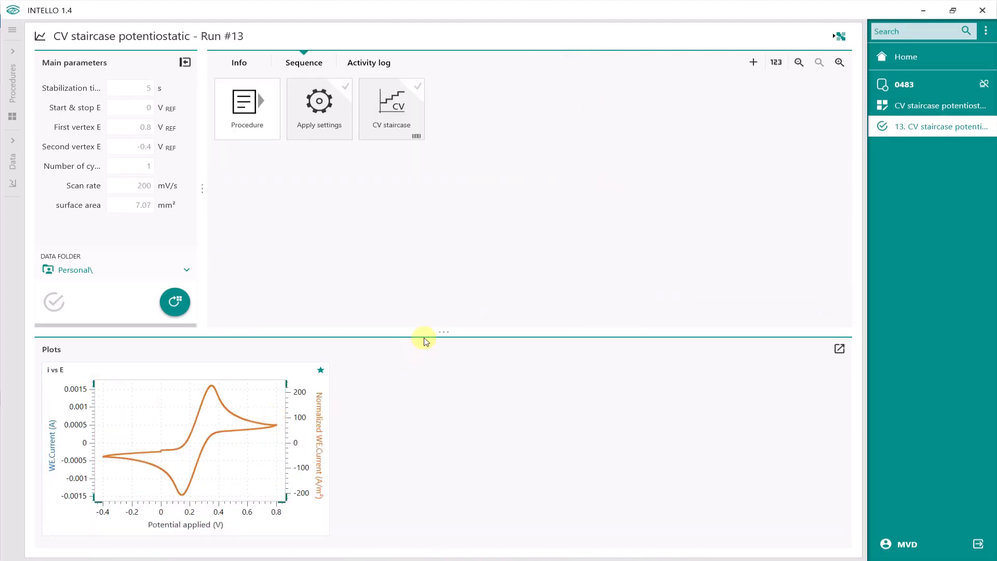
left_click_drag(443, 332, 416, 385)
left_click(134, 461)
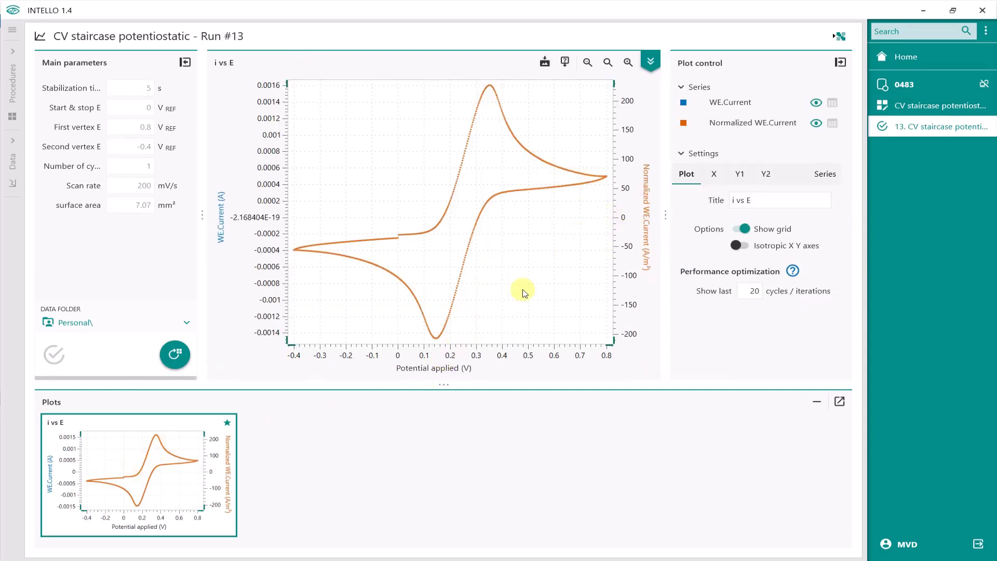
left_click_drag(628, 221, 601, 236)
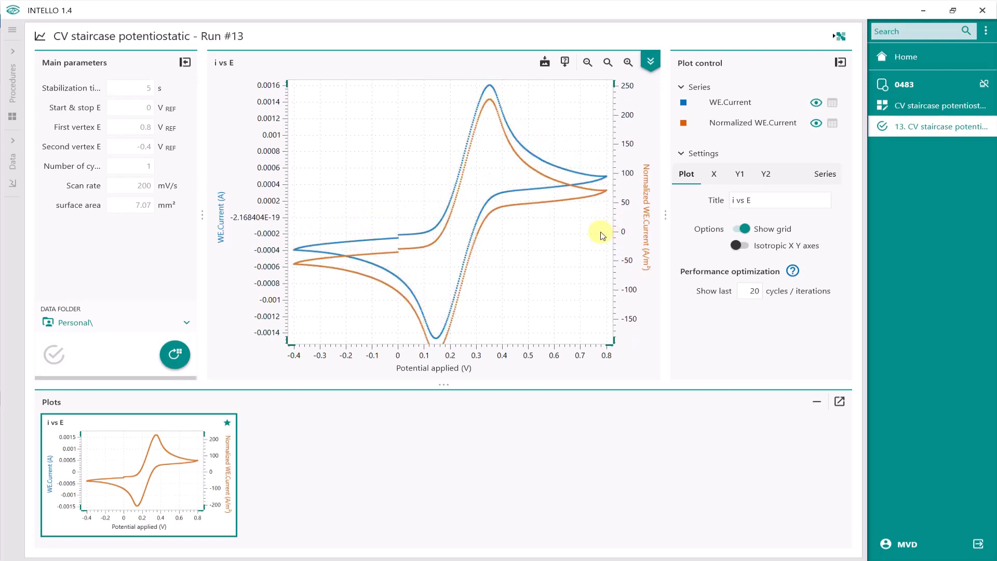